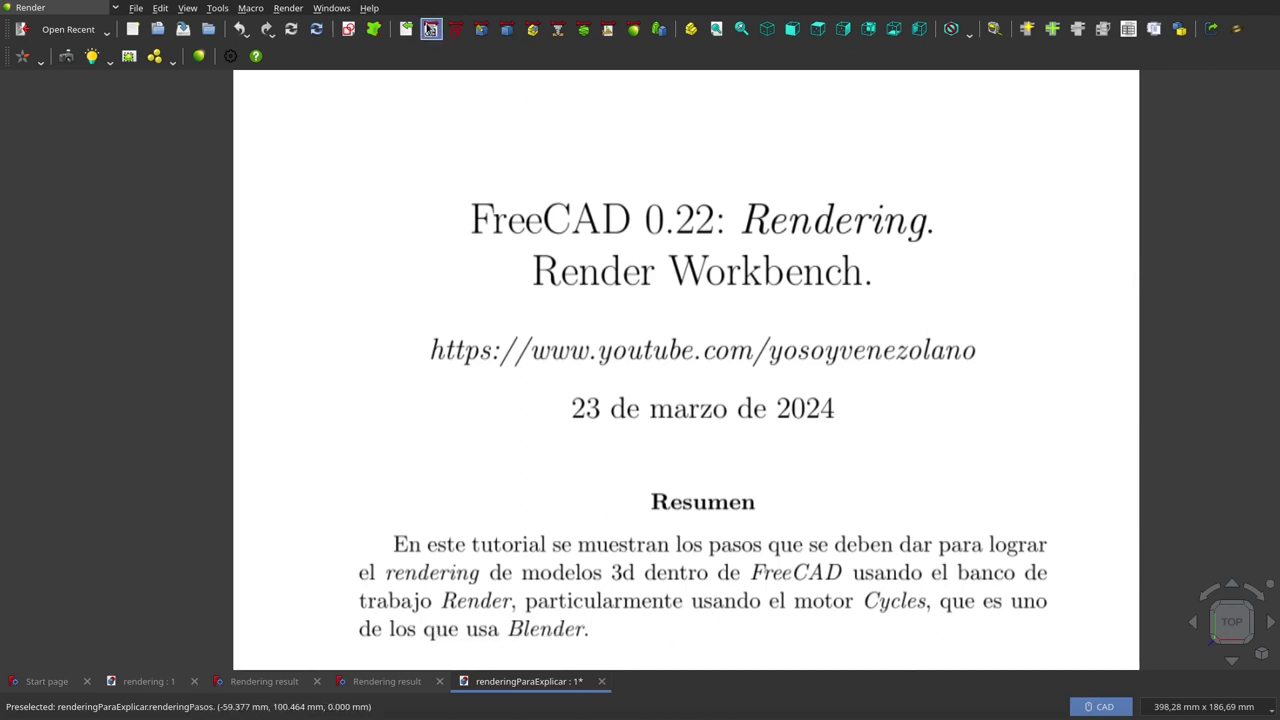
# Check FreeCAD's version and build information from the Help menu.
pyautogui.click(369, 8)
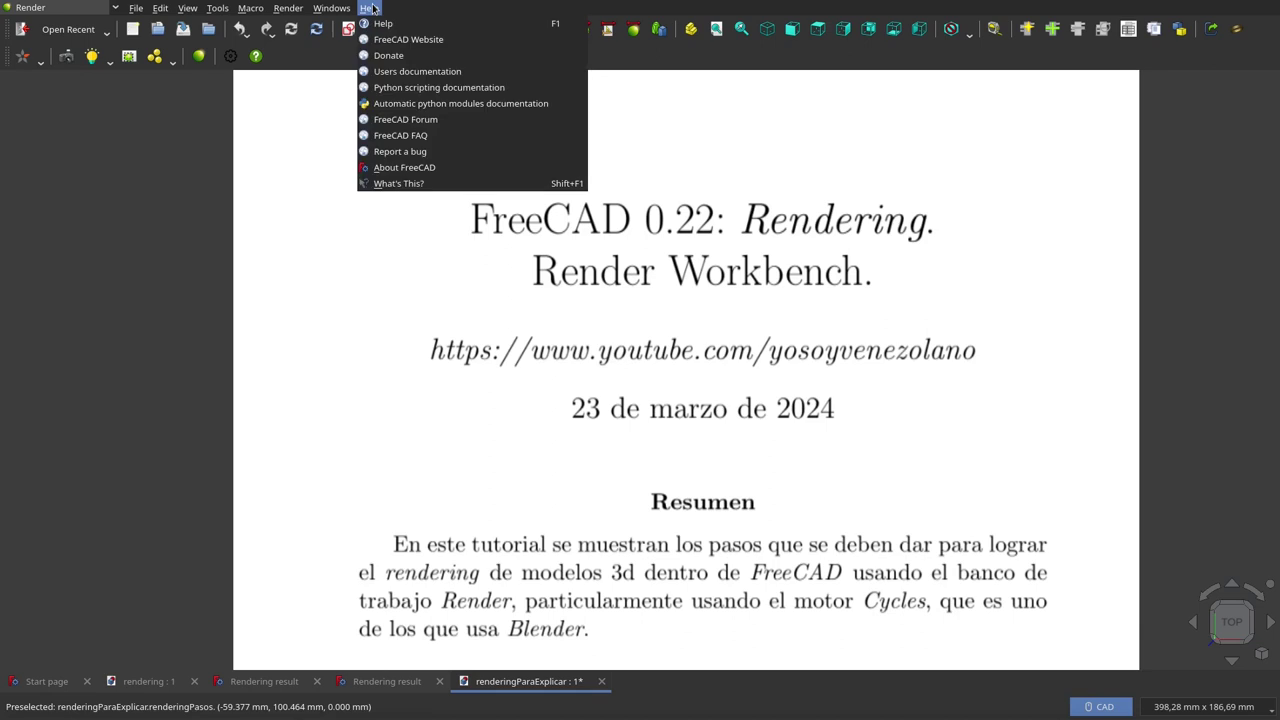
pyautogui.click(422, 170)
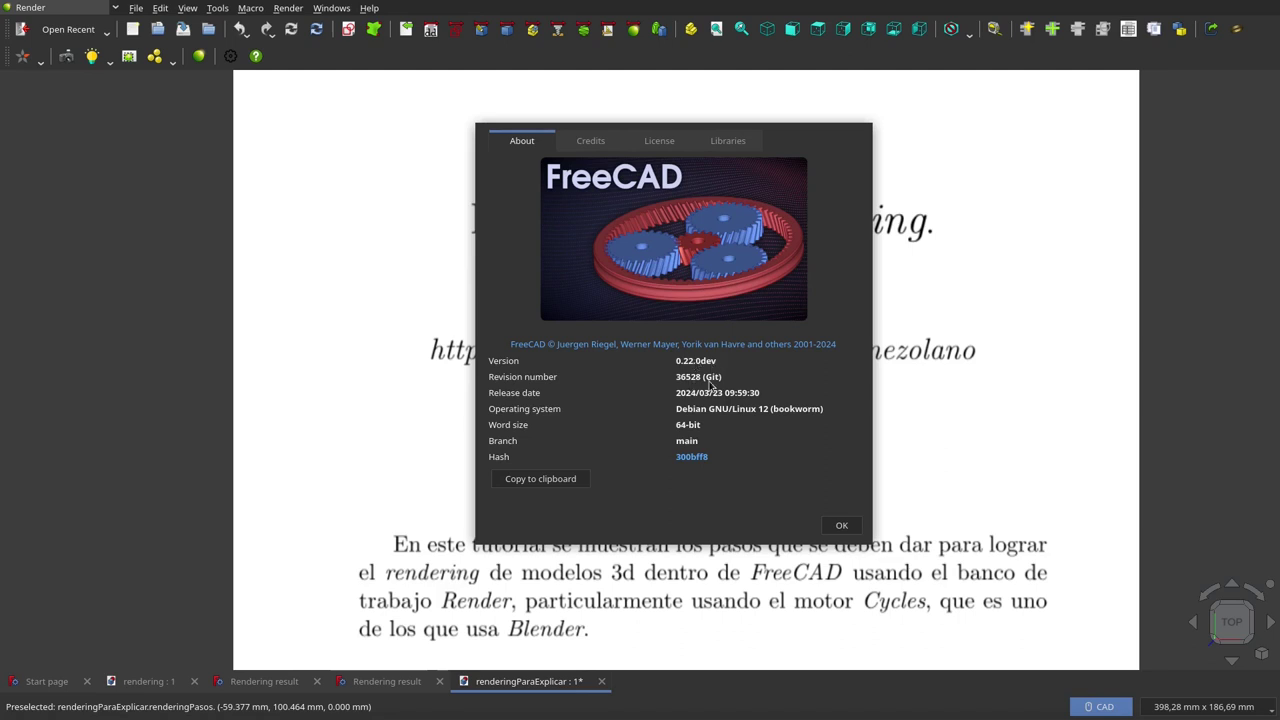
pyautogui.click(841, 526)
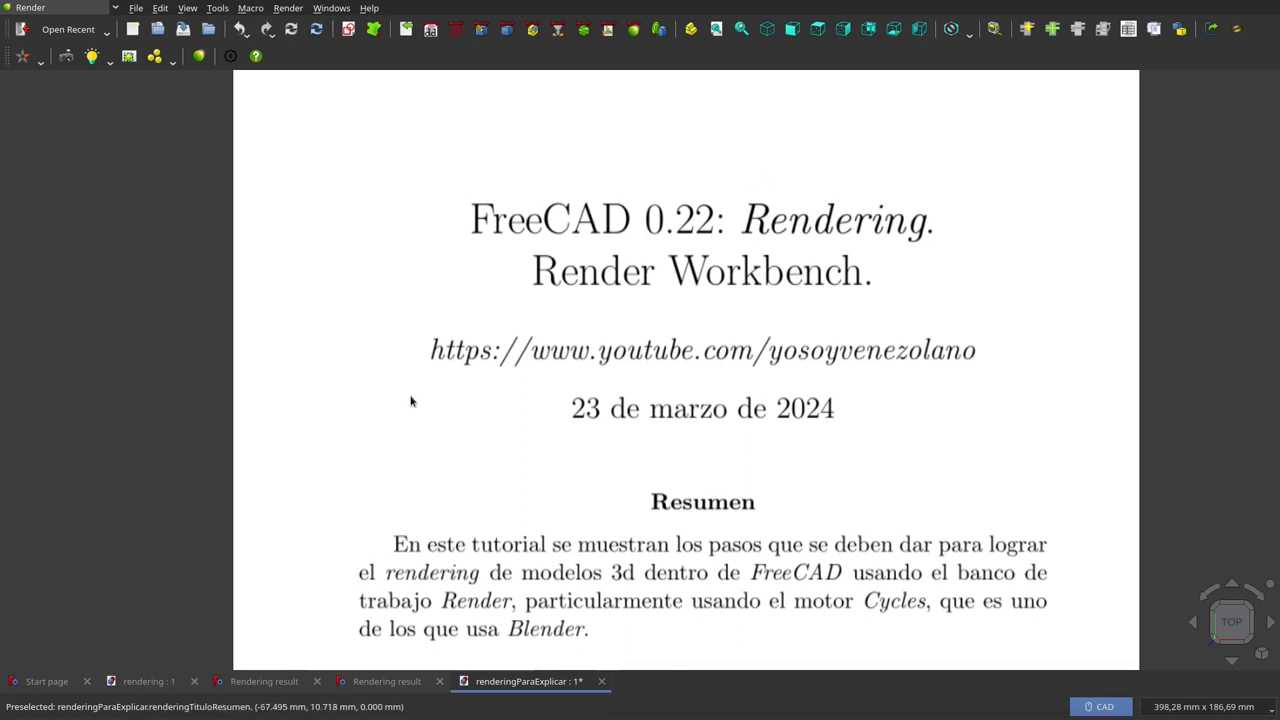
# Inspect the bottle-in-room model and both renders, then advance the tutorial a page.
pyautogui.click(153, 683)
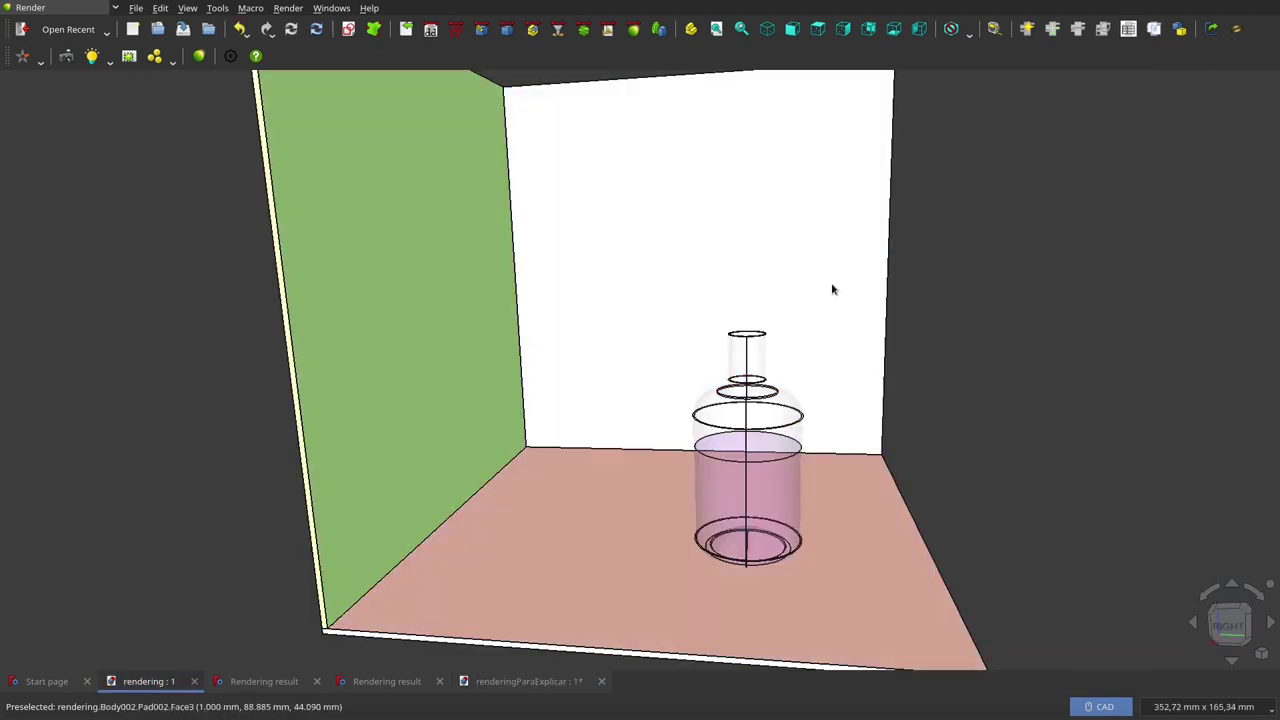
pyautogui.click(800, 280)
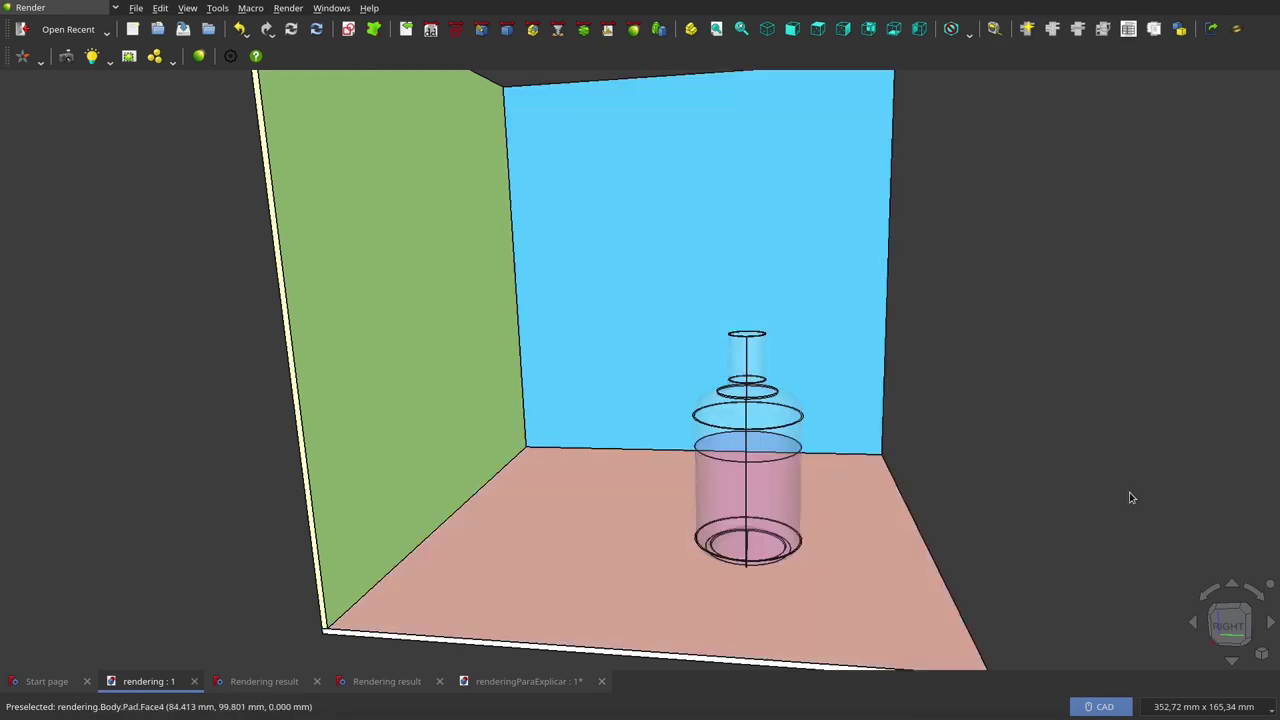
pyautogui.click(263, 682)
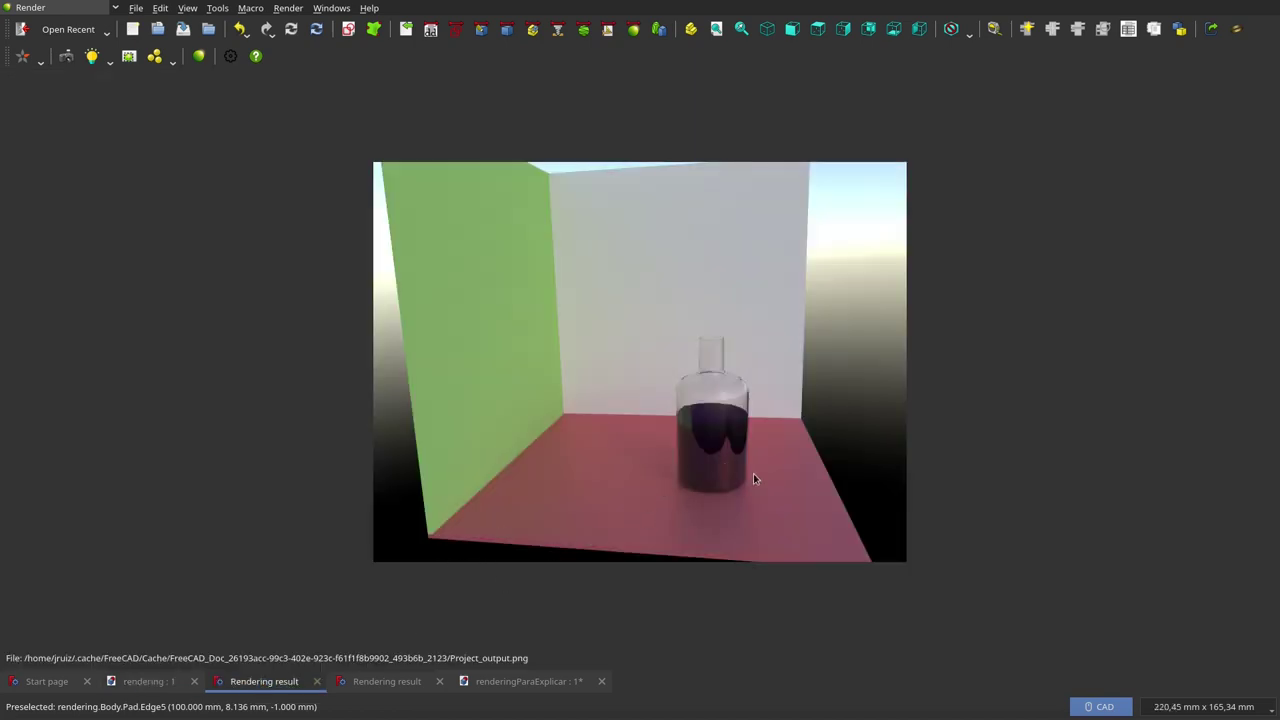
pyautogui.click(405, 689)
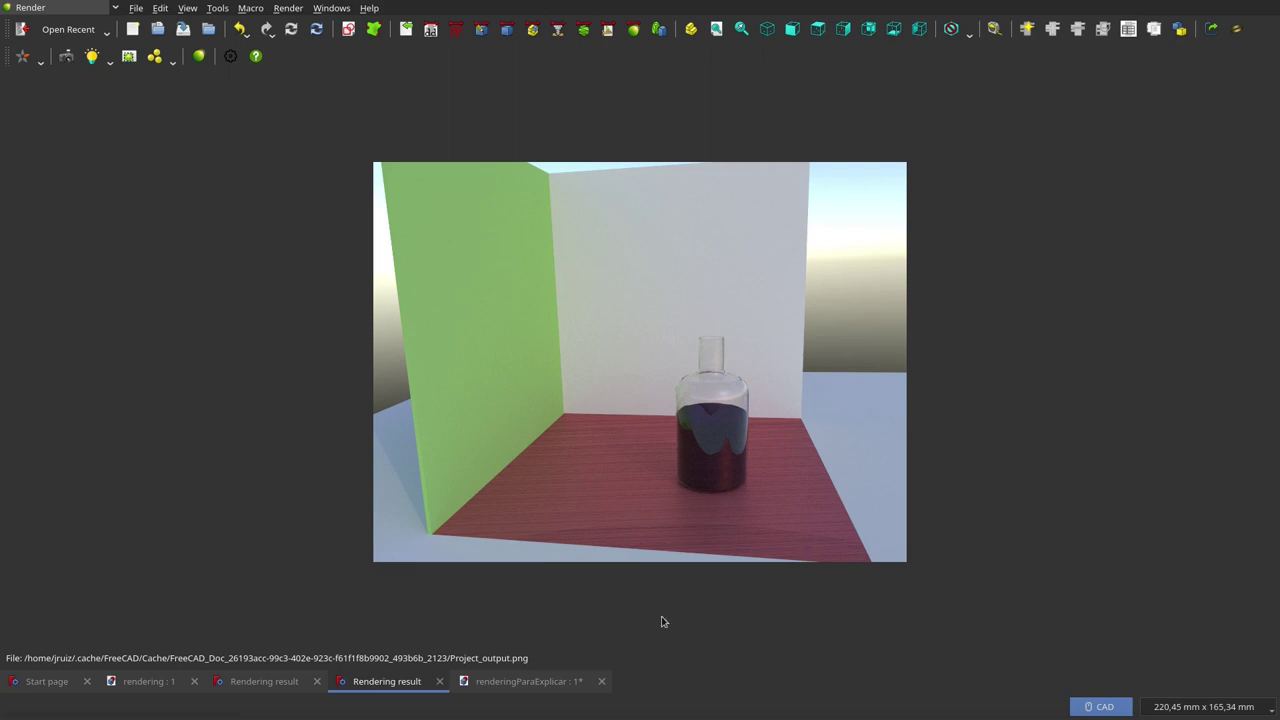
pyautogui.click(530, 684)
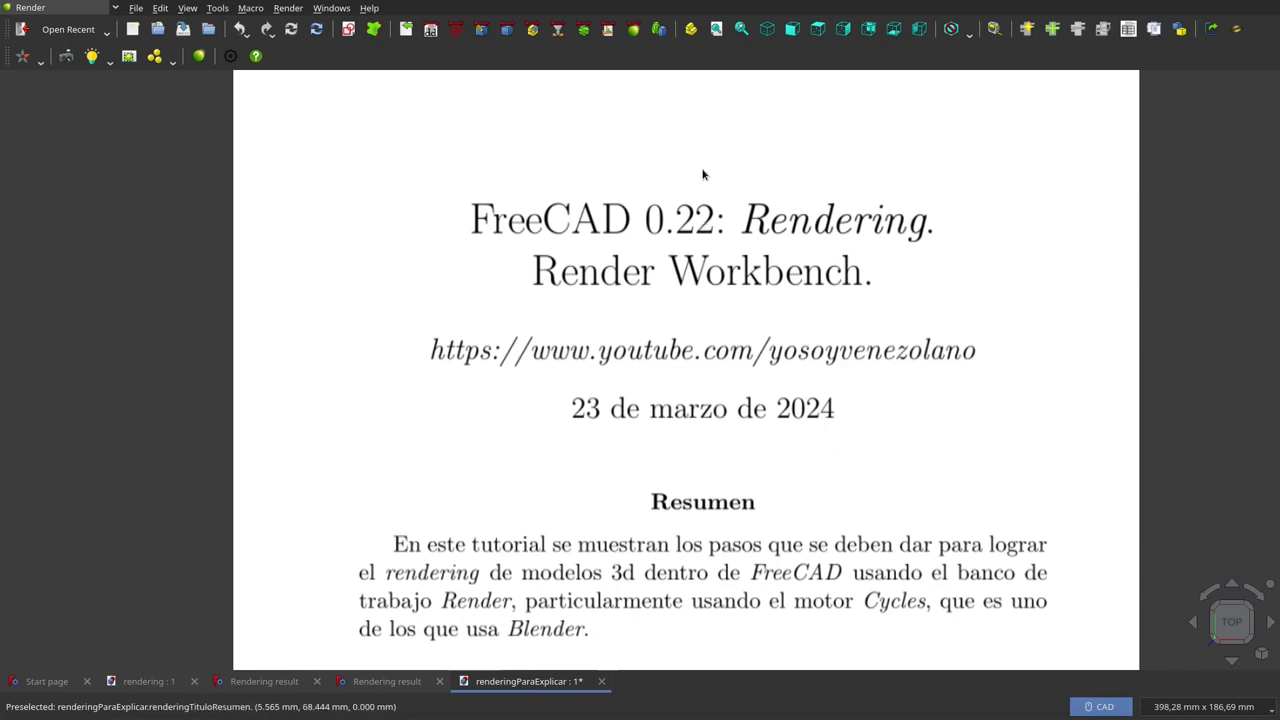
pyautogui.press('space')
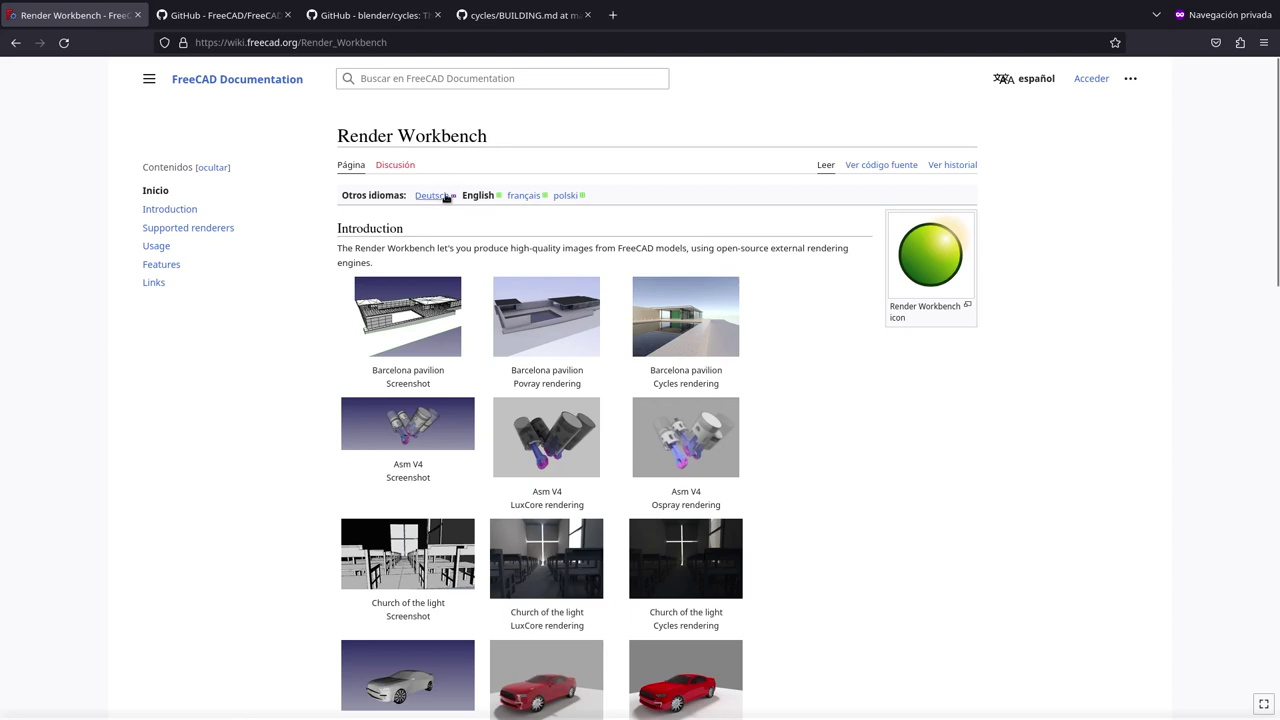
# Scroll the Render Workbench page to the supported engines and 4-step quick-start usage.
pyautogui.scroll(-3, 558, 334)
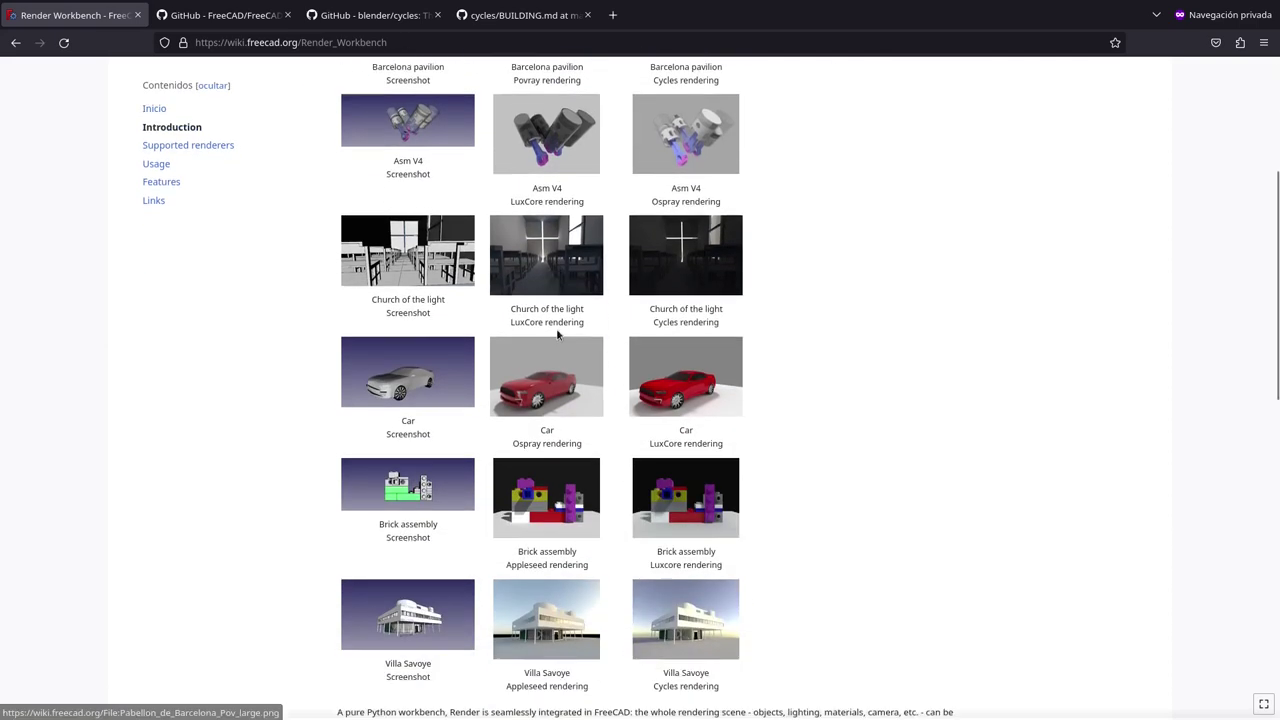
pyautogui.scroll(-3, 558, 334)
pyautogui.scroll(-3, 558, 334)
pyautogui.scroll(-2, 558, 334)
pyautogui.scroll(-2, 557, 333)
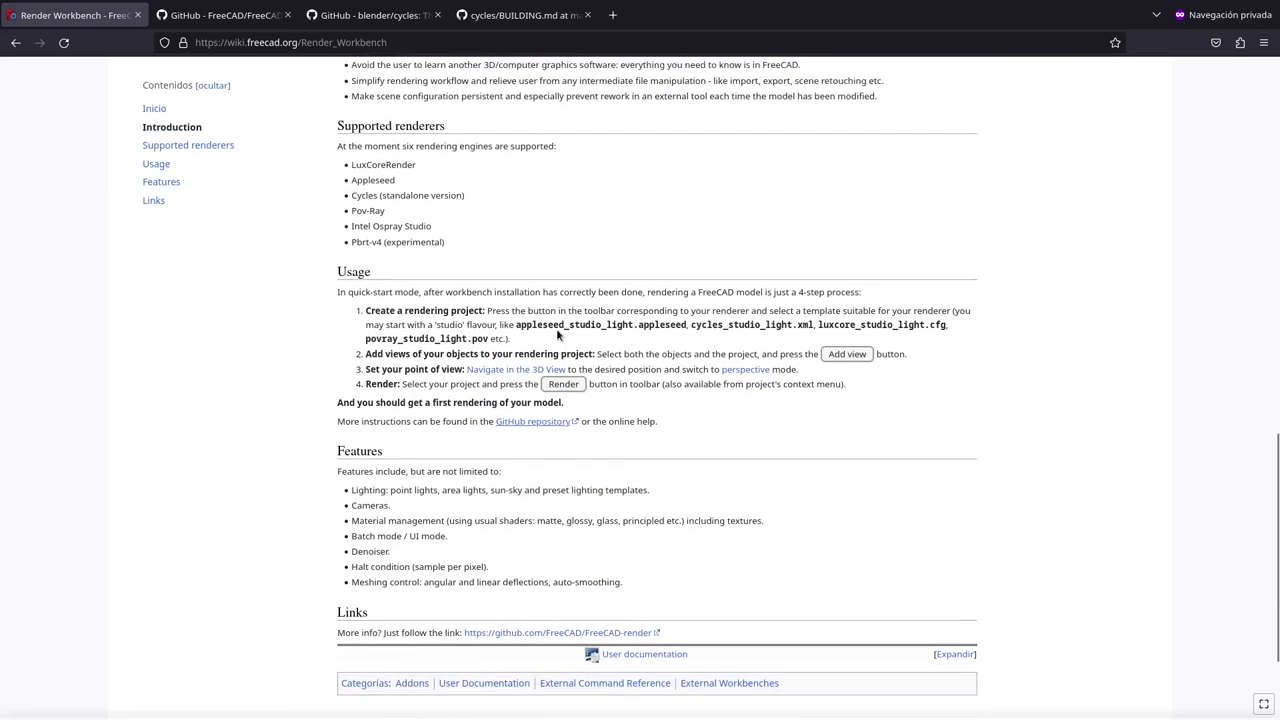
pyautogui.scroll(-1, 557, 333)
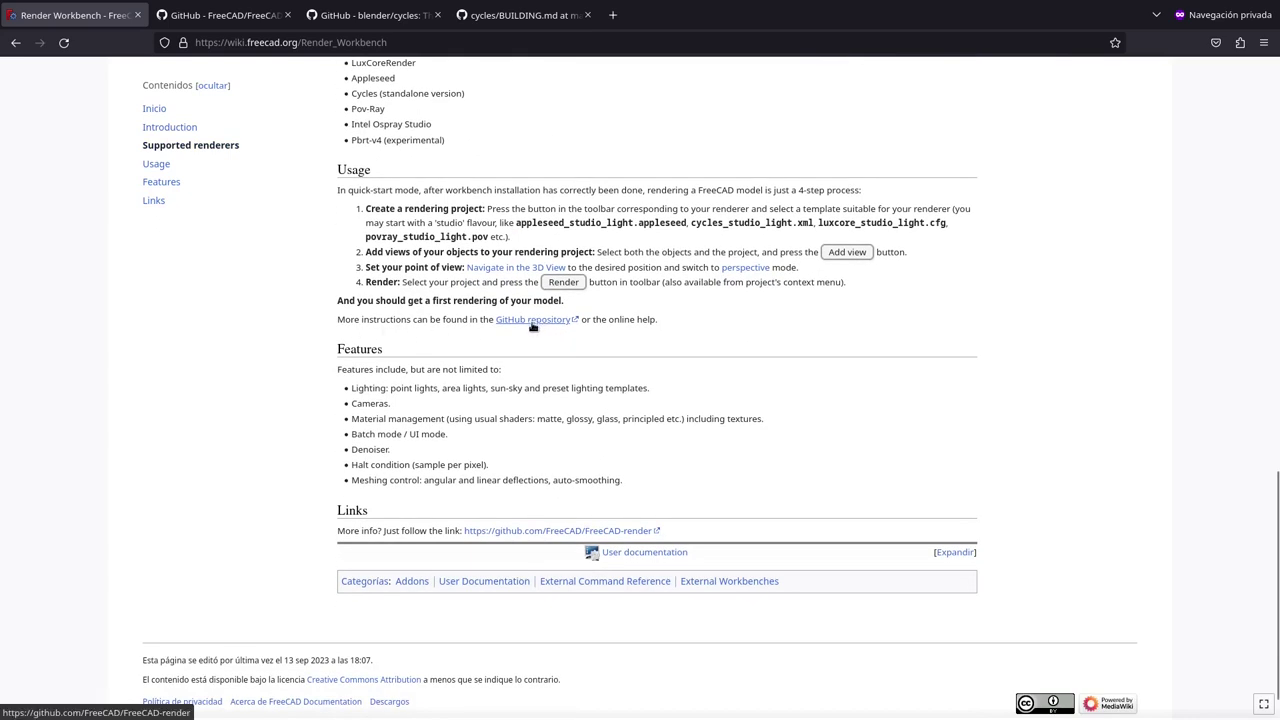
# Open the FreeCAD-render GitHub tab and scroll its README to Supported rendering engines.
pyautogui.click(224, 18)
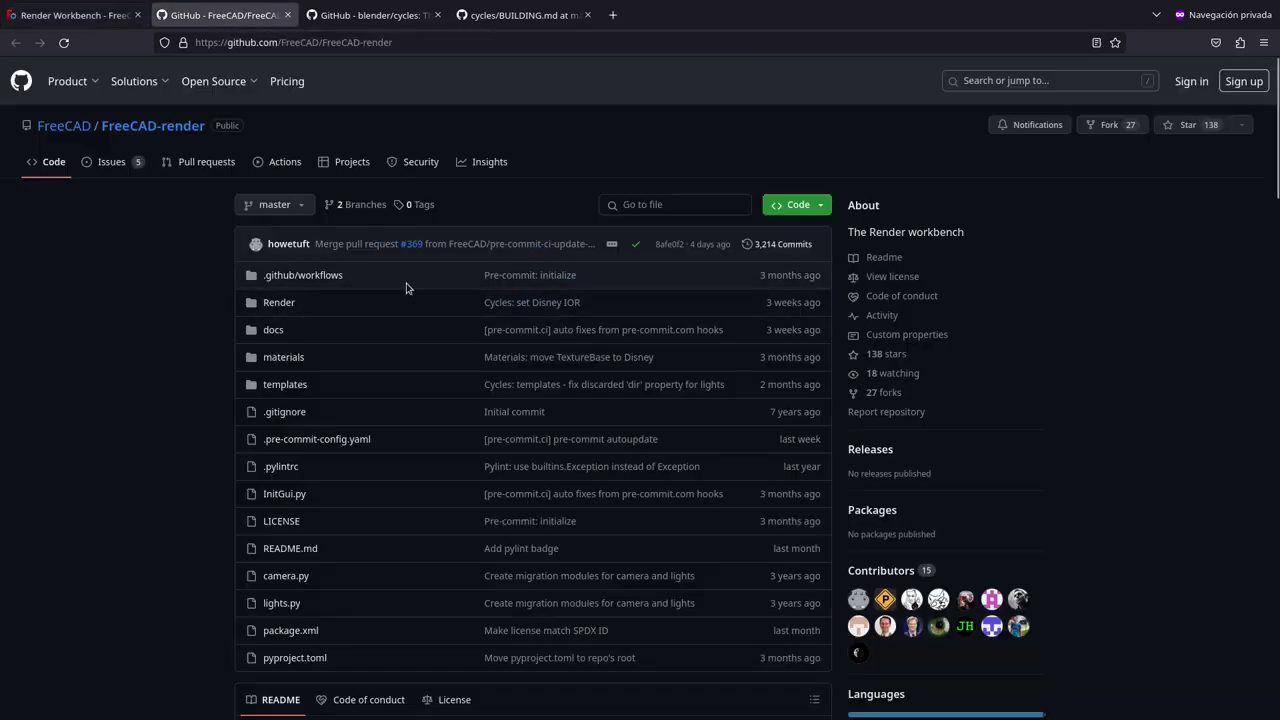
pyautogui.scroll(-2, 406, 288)
pyautogui.scroll(-3, 406, 288)
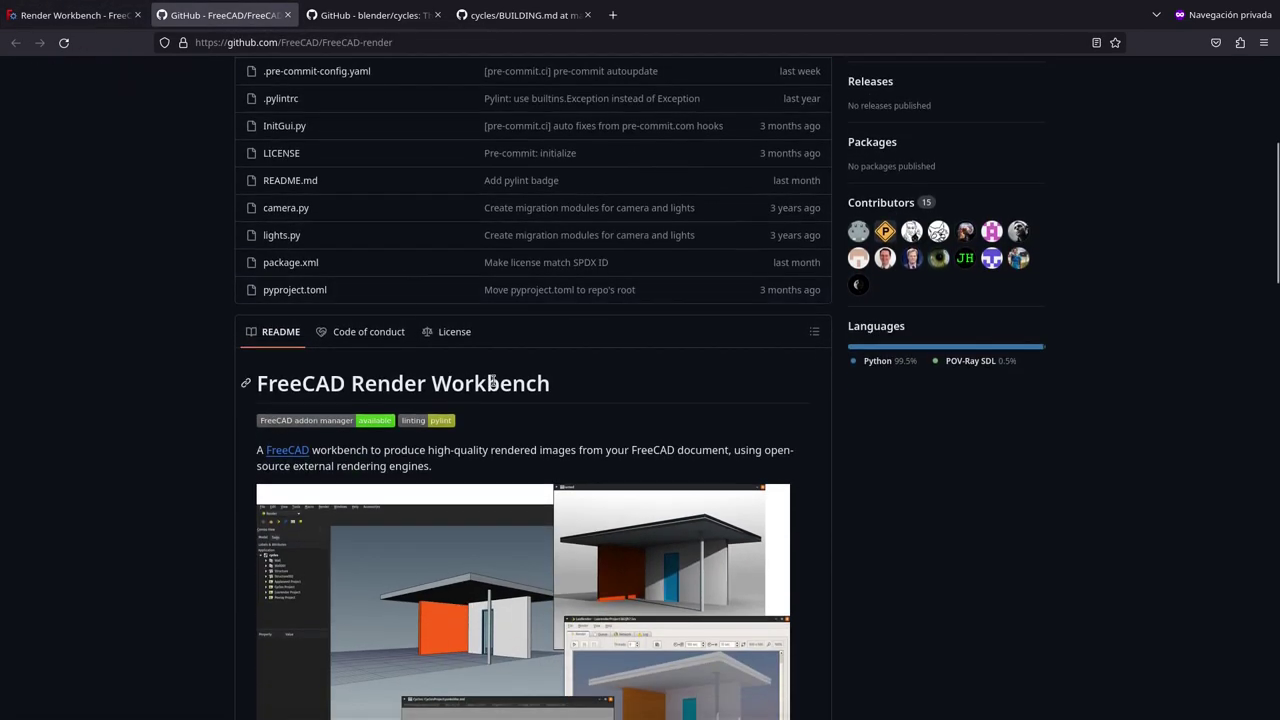
pyautogui.scroll(-3, 551, 277)
pyautogui.scroll(-2, 551, 277)
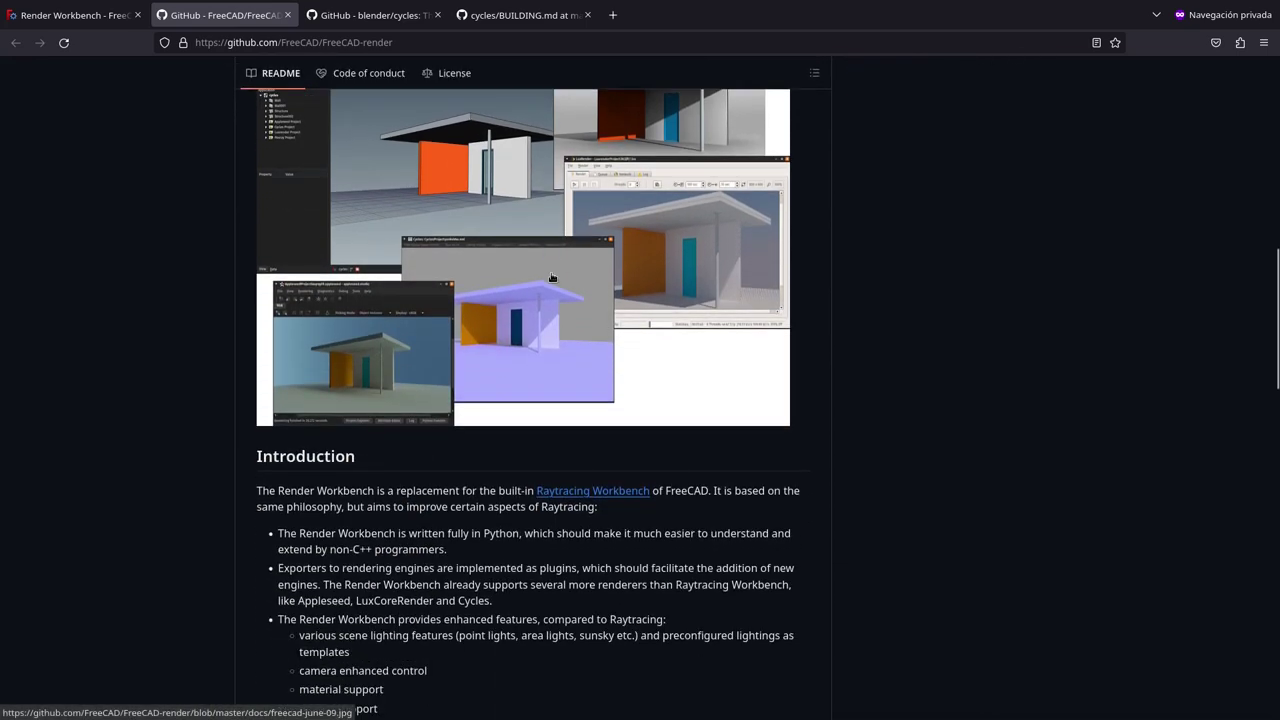
pyautogui.scroll(-1, 551, 277)
pyautogui.scroll(-2, 551, 277)
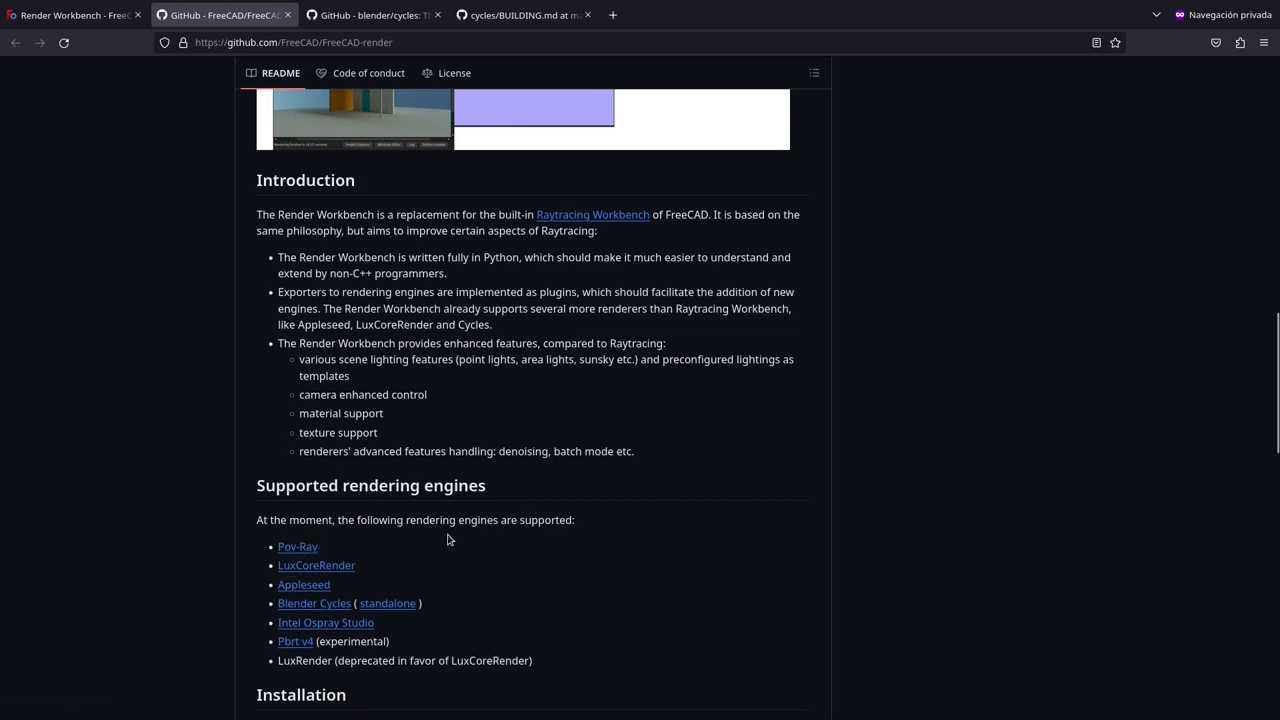
pyautogui.scroll(-2, 443, 543)
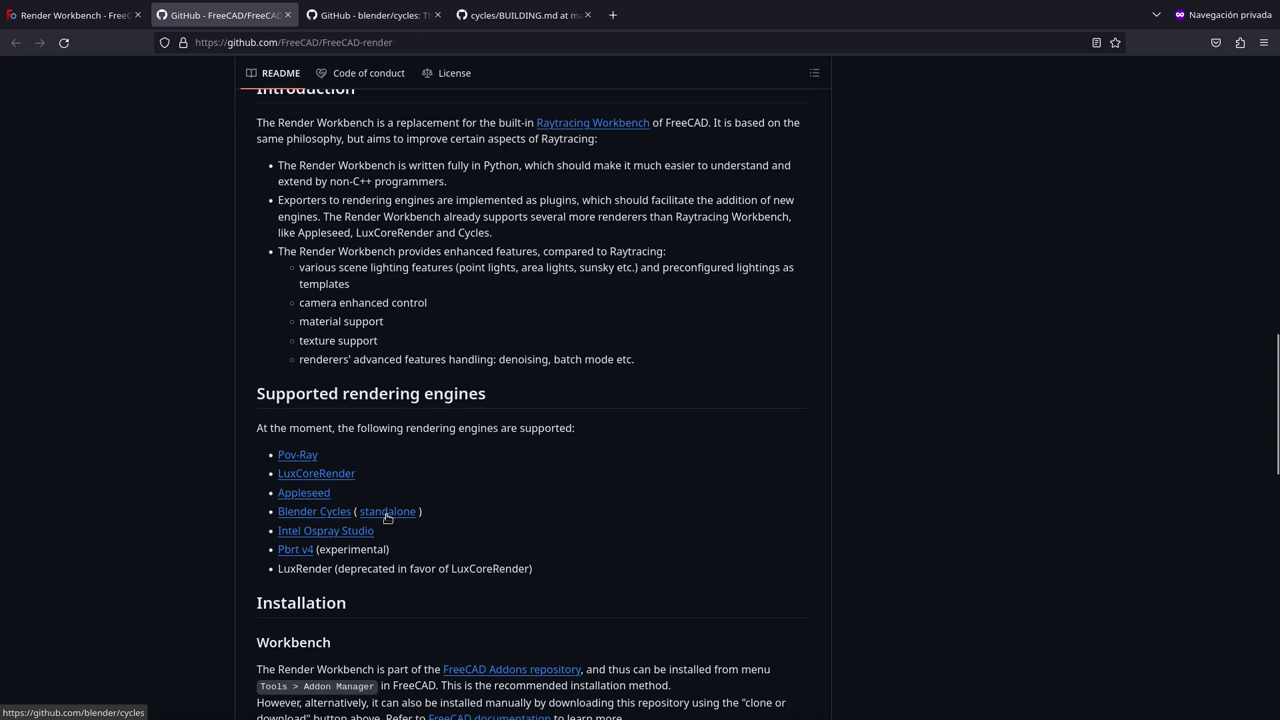
# Switch to the blender/cycles repository and scroll through its README.
pyautogui.click(369, 16)
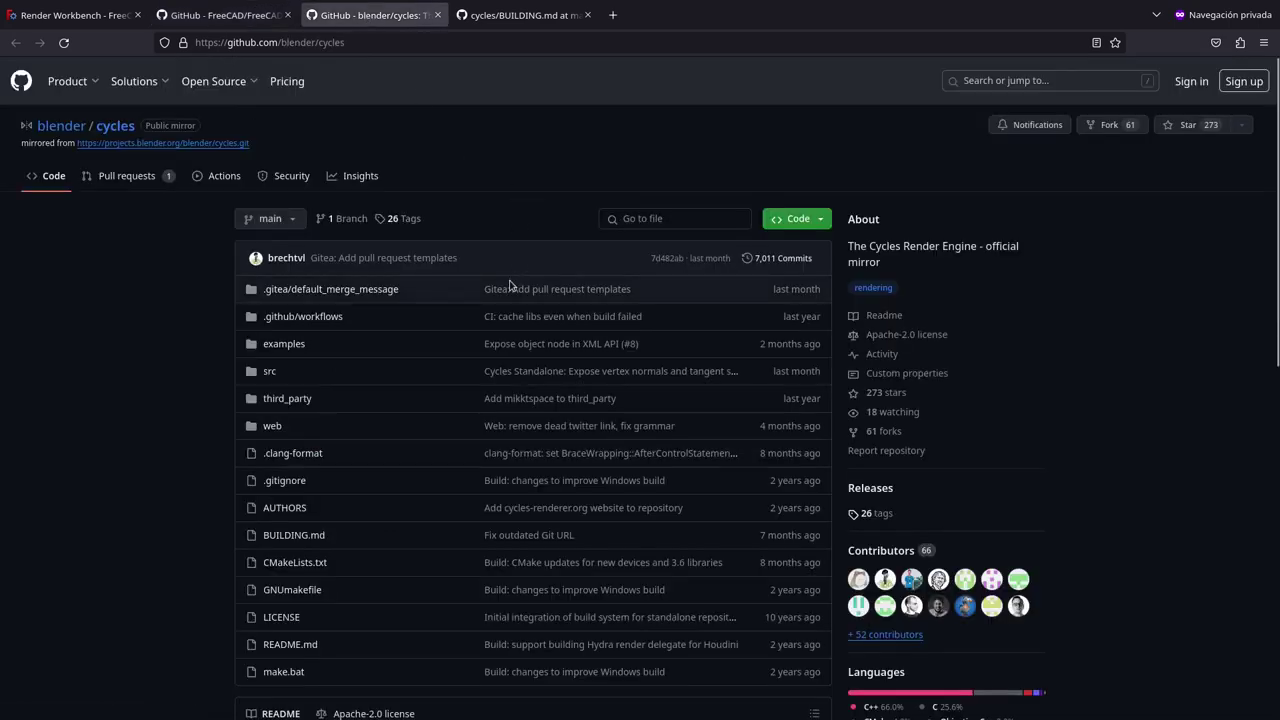
pyautogui.scroll(-2, 537, 350)
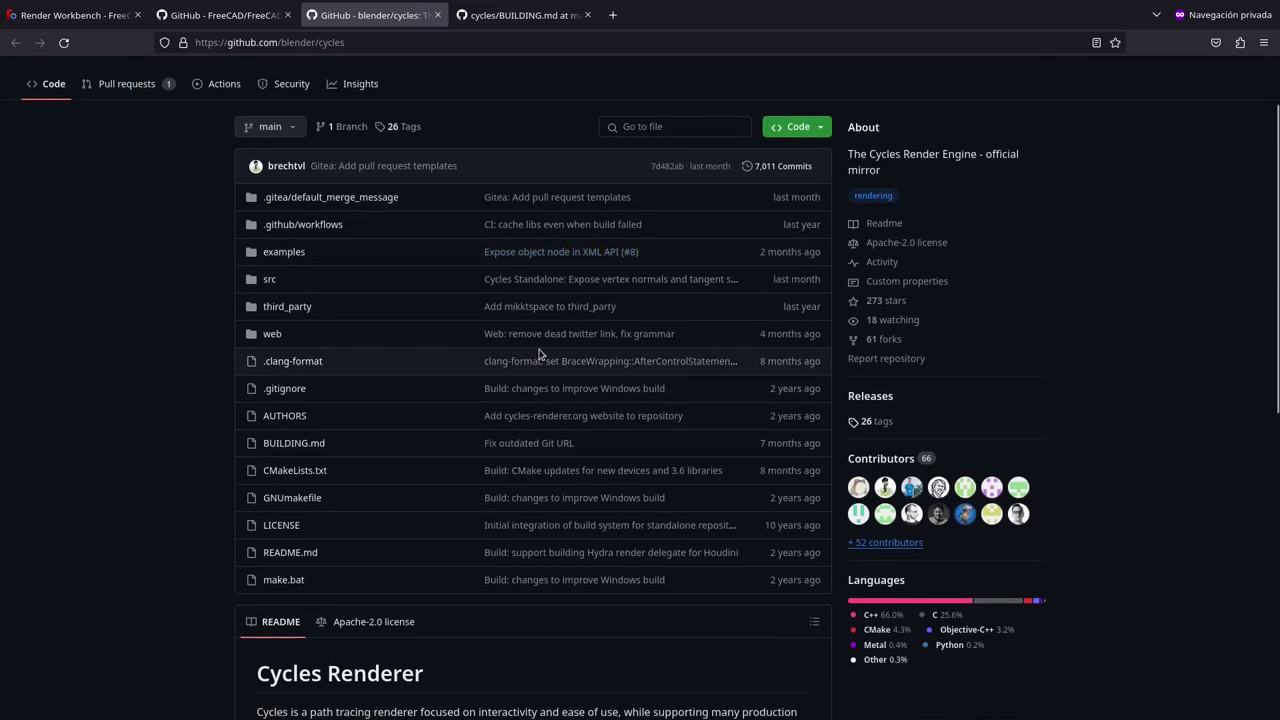
pyautogui.scroll(-4, 539, 352)
pyautogui.scroll(-4, 538, 350)
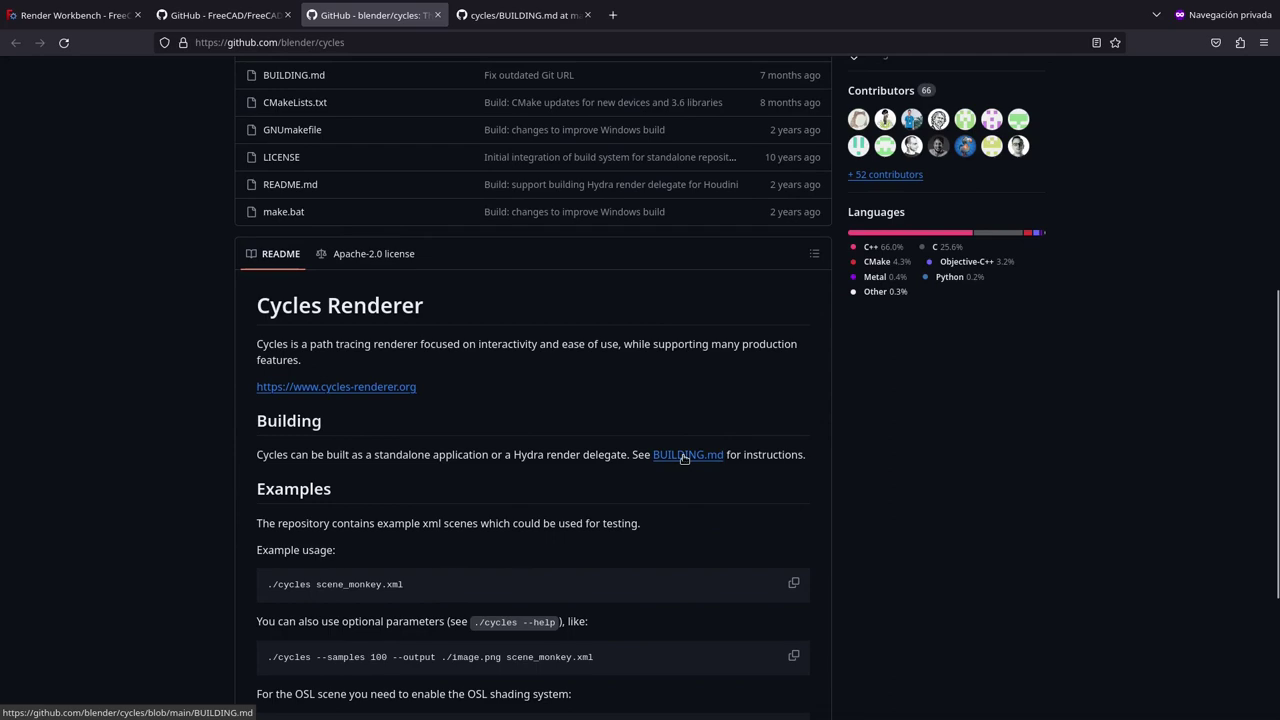
pyautogui.scroll(-2, 530, 556)
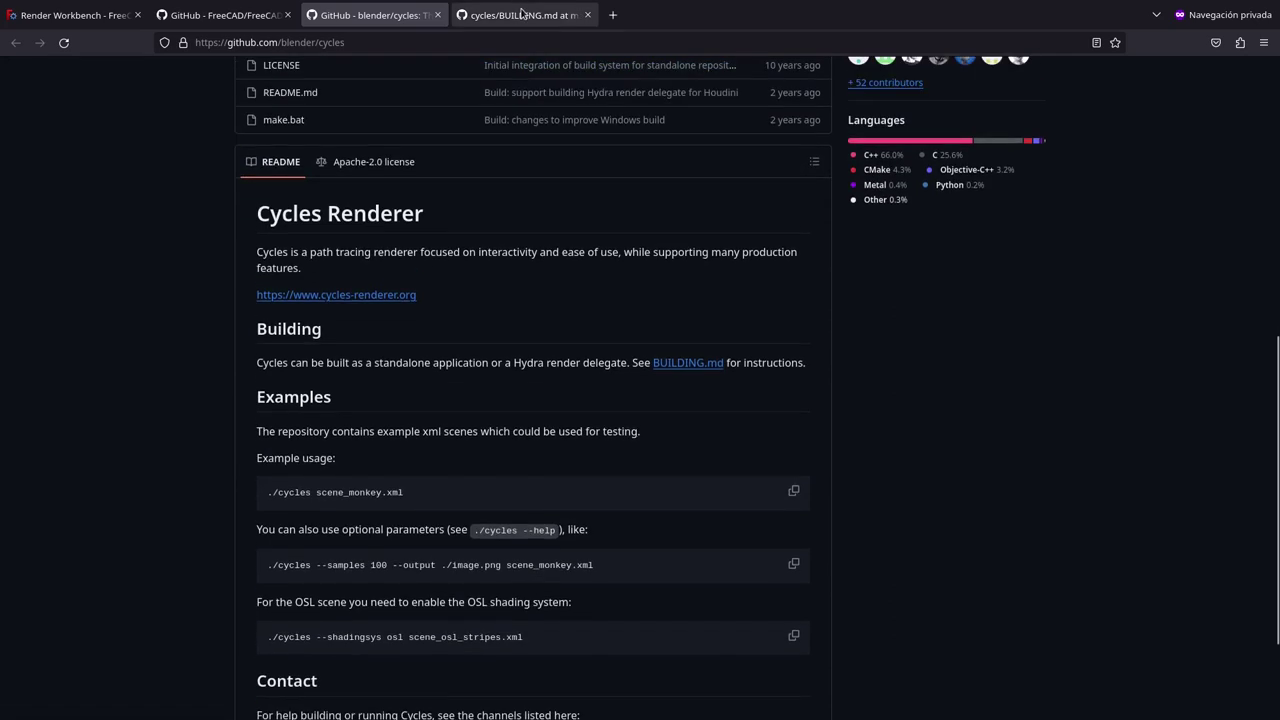
# Show the BUILDING.md Quick Setup commands and open a terminal with Ctrl+Alt+T.
pyautogui.click(521, 12)
pyautogui.scroll(-2, 620, 420)
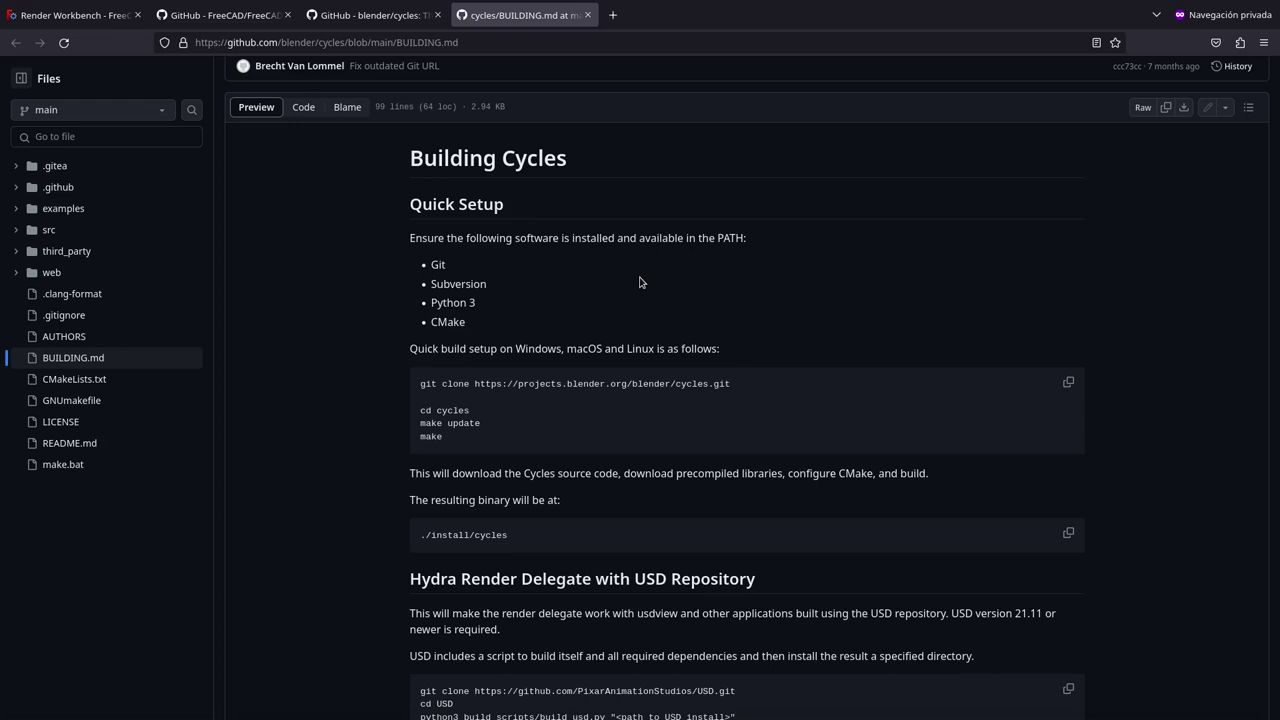
pyautogui.hotkey('ctrl', 'alt', 't')
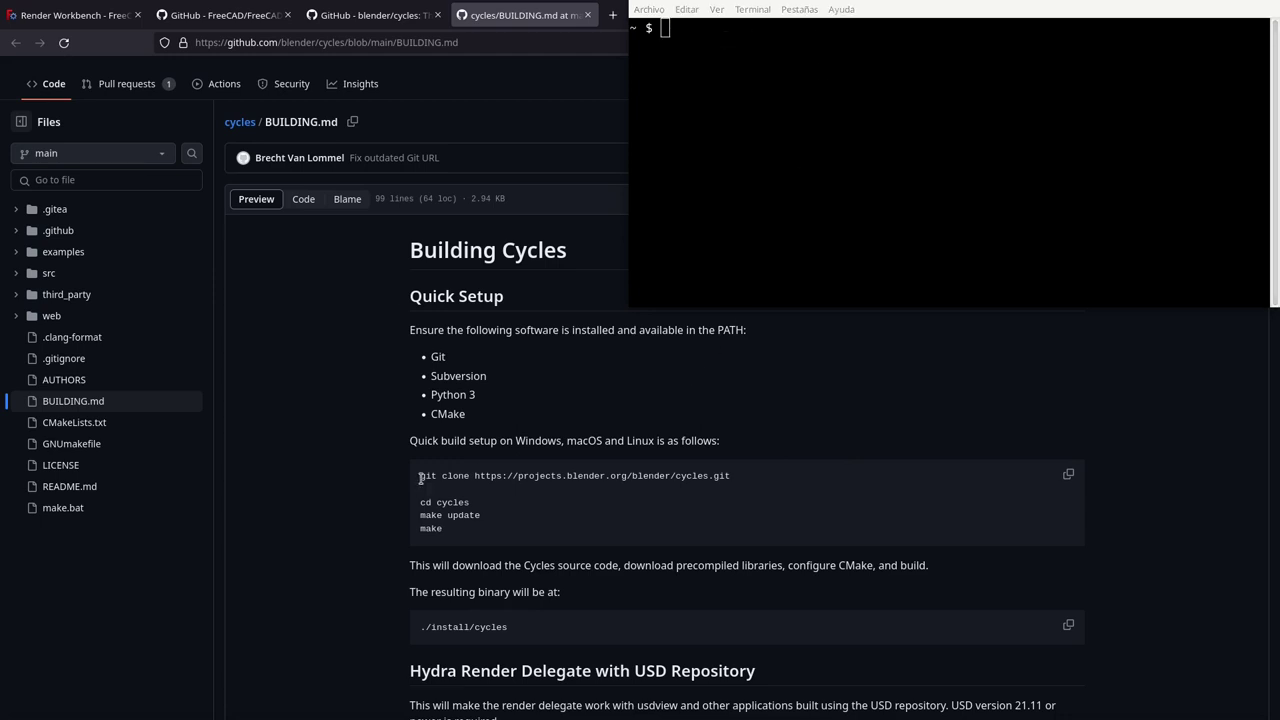
# Select the git clone command line on the BUILDING.md page.
pyautogui.moveTo(420, 478); pyautogui.dragTo(441, 478)
pyautogui.click(423, 475)
pyautogui.moveTo(421, 475); pyautogui.dragTo(730, 477)
pyautogui.click(734, 104)
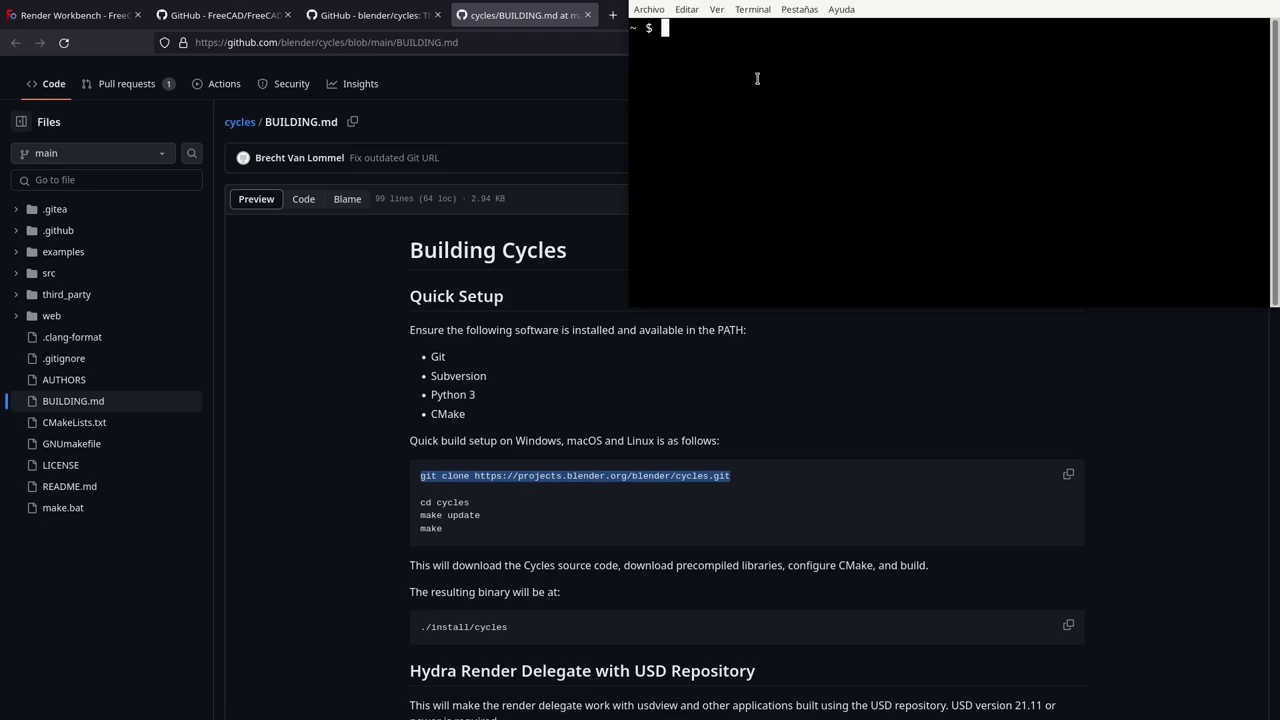
# Change the terminal directory into the paquetes folder.
pyautogui.write('c')
pyautogui.write('d par')
pyautogui.press('BackSpace')
pyautogui.write('qu')
pyautogui.press('Tab')
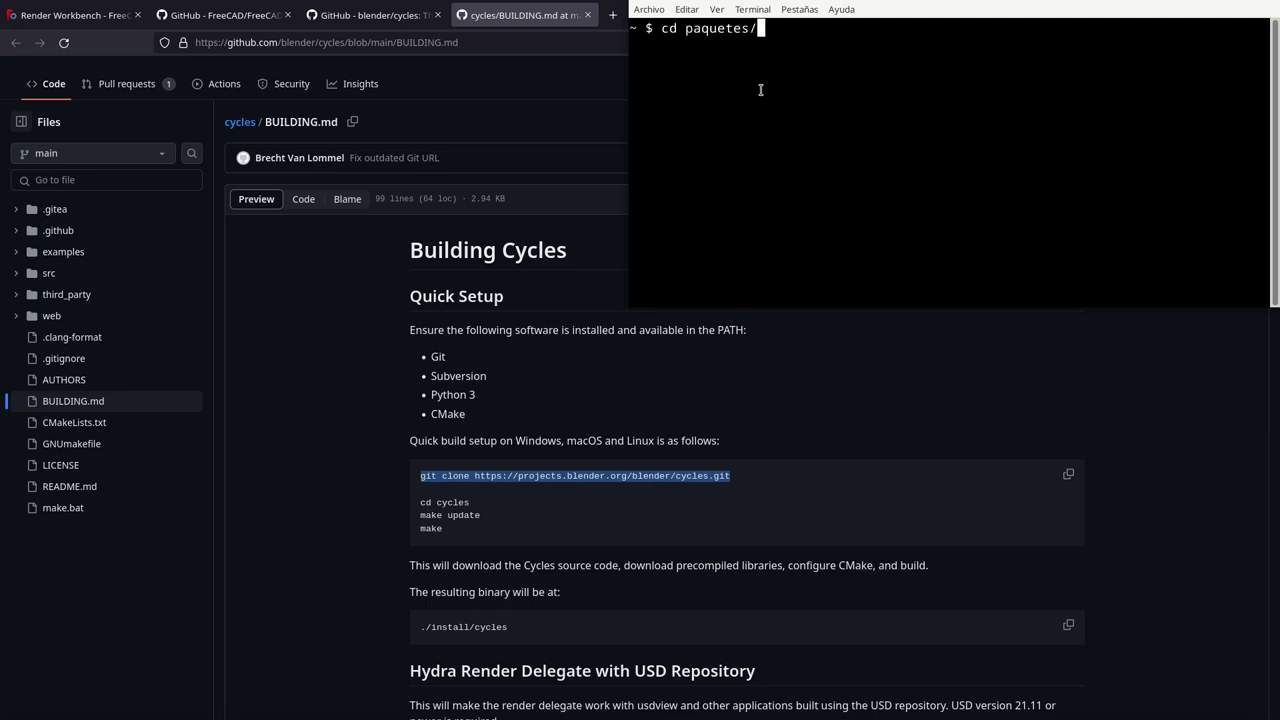
pyautogui.press('Return')
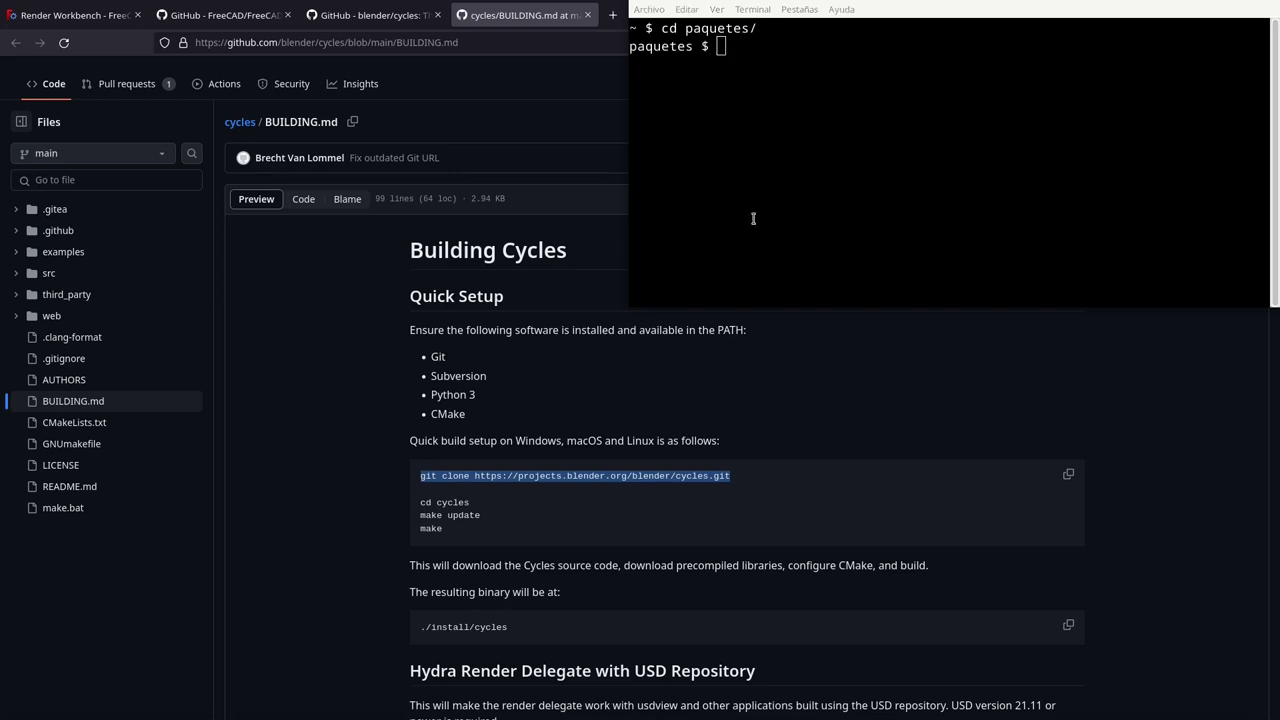
# Paste the git clone command, clear it, and move into the cycles folder instead.
pyautogui.middleClick(791, 141)
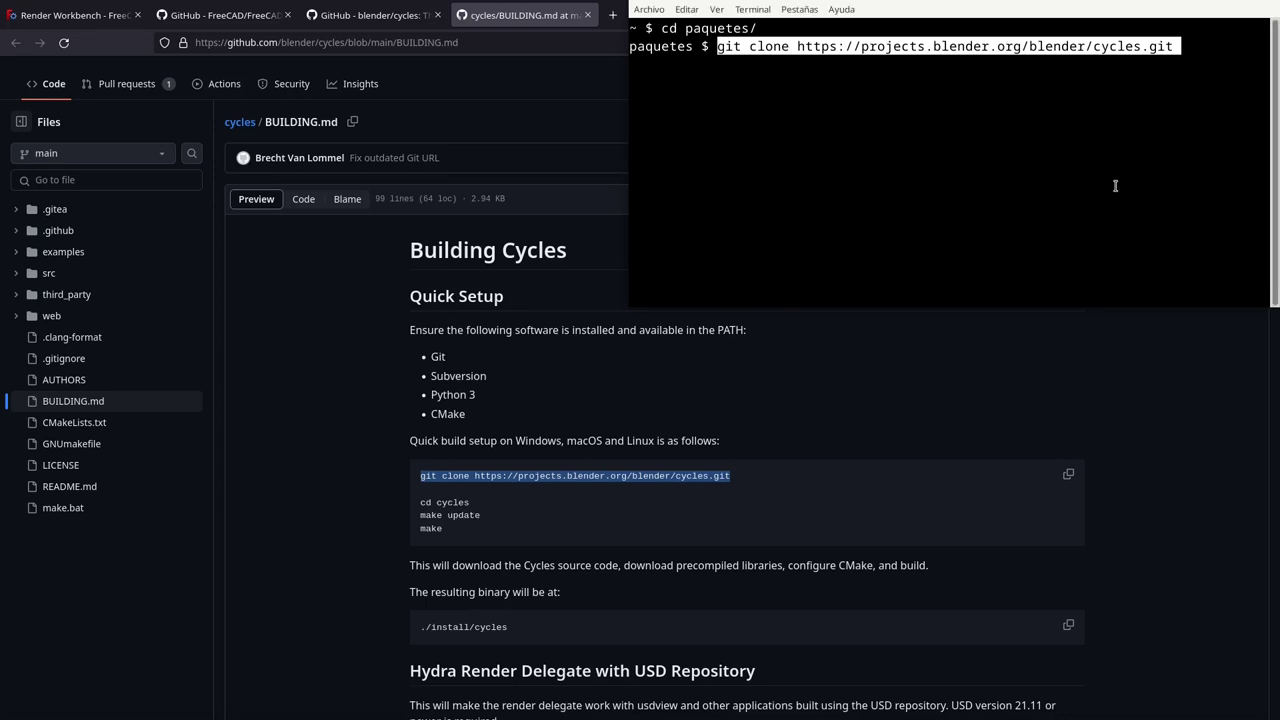
pyautogui.hotkey('ctrl', 'u')
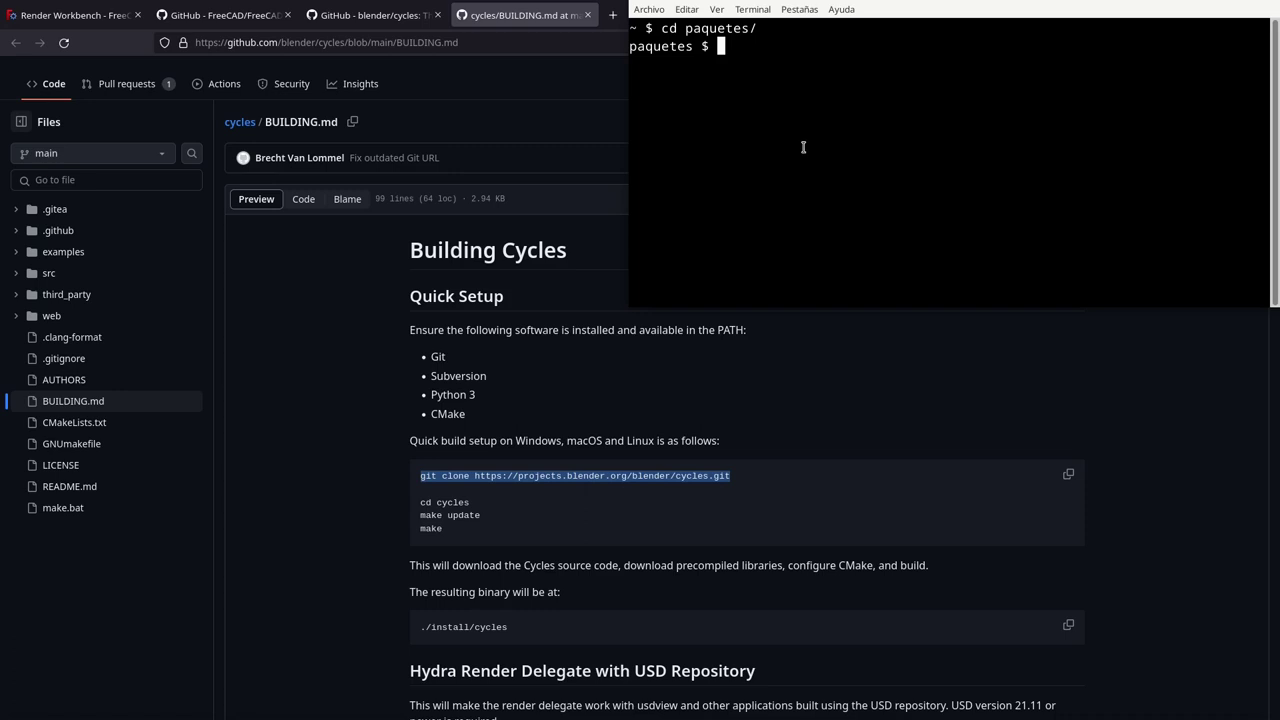
pyautogui.write('cd cy')
pyautogui.press('Tab')
pyautogui.press('Return')
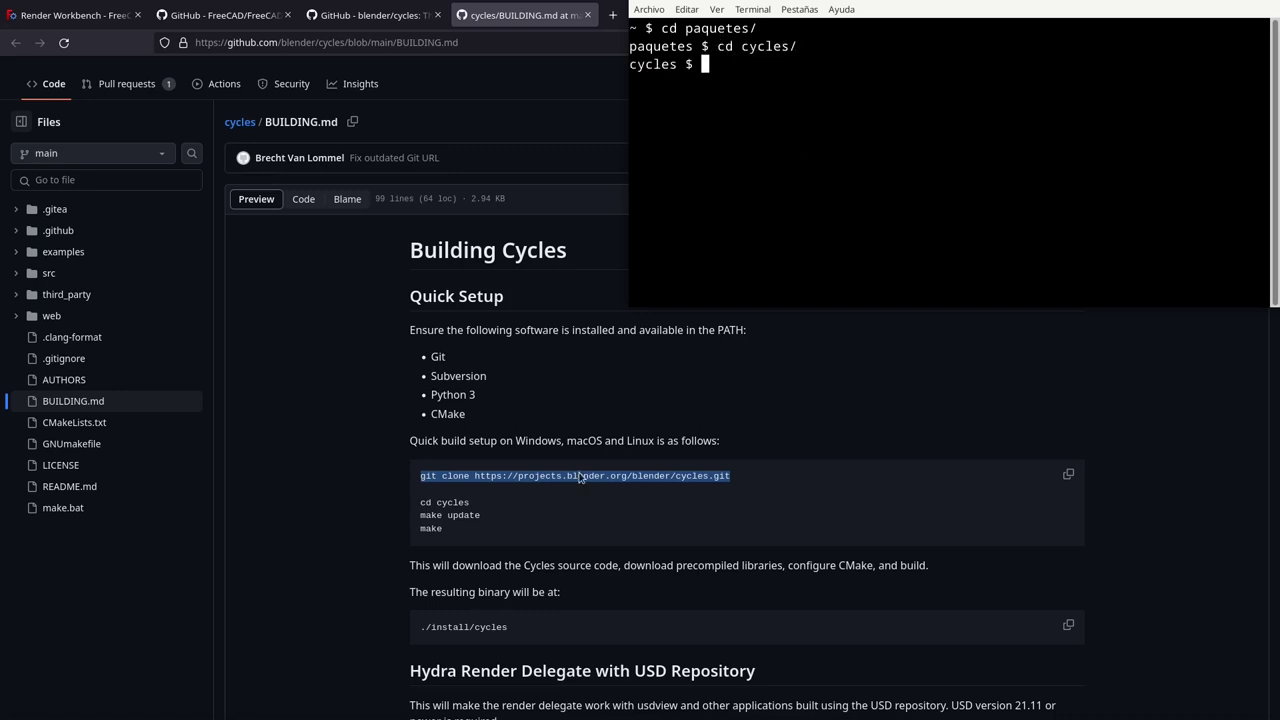
# Highlight the build steps, then copy the ./install/cycles binary path from the instructions.
pyautogui.moveTo(434, 503); pyautogui.dragTo(428, 522)
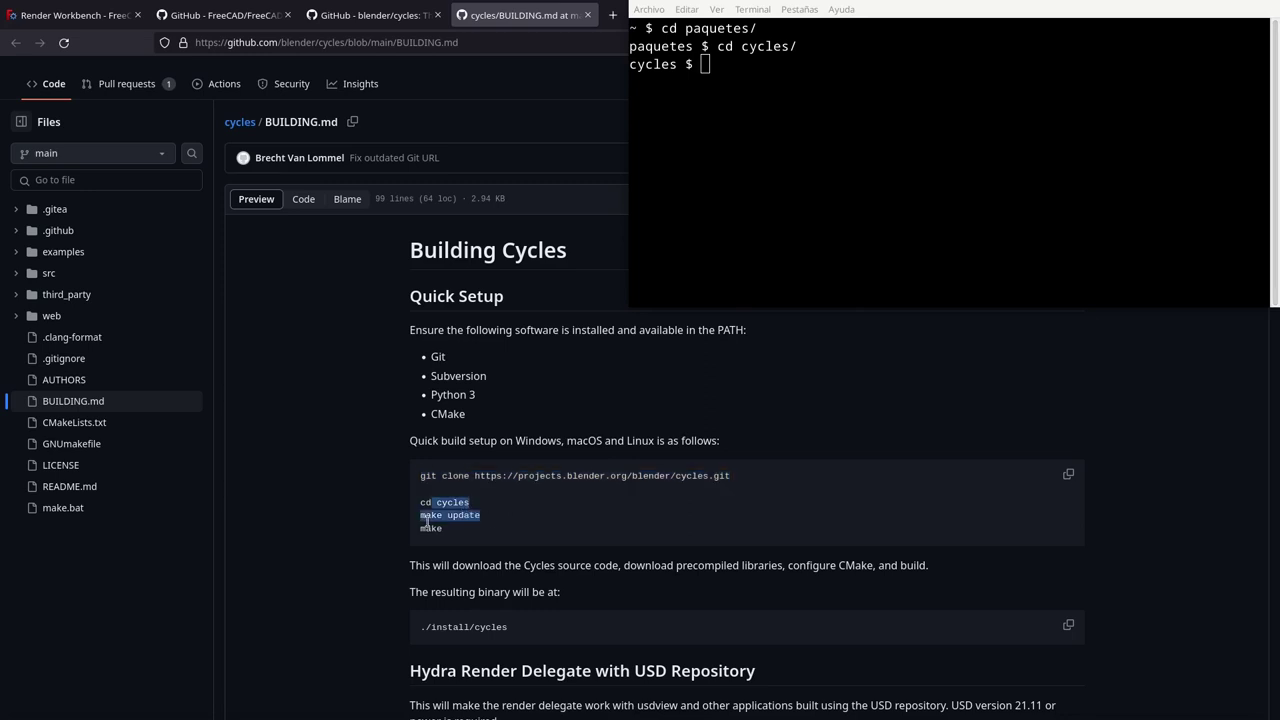
pyautogui.click(683, 167)
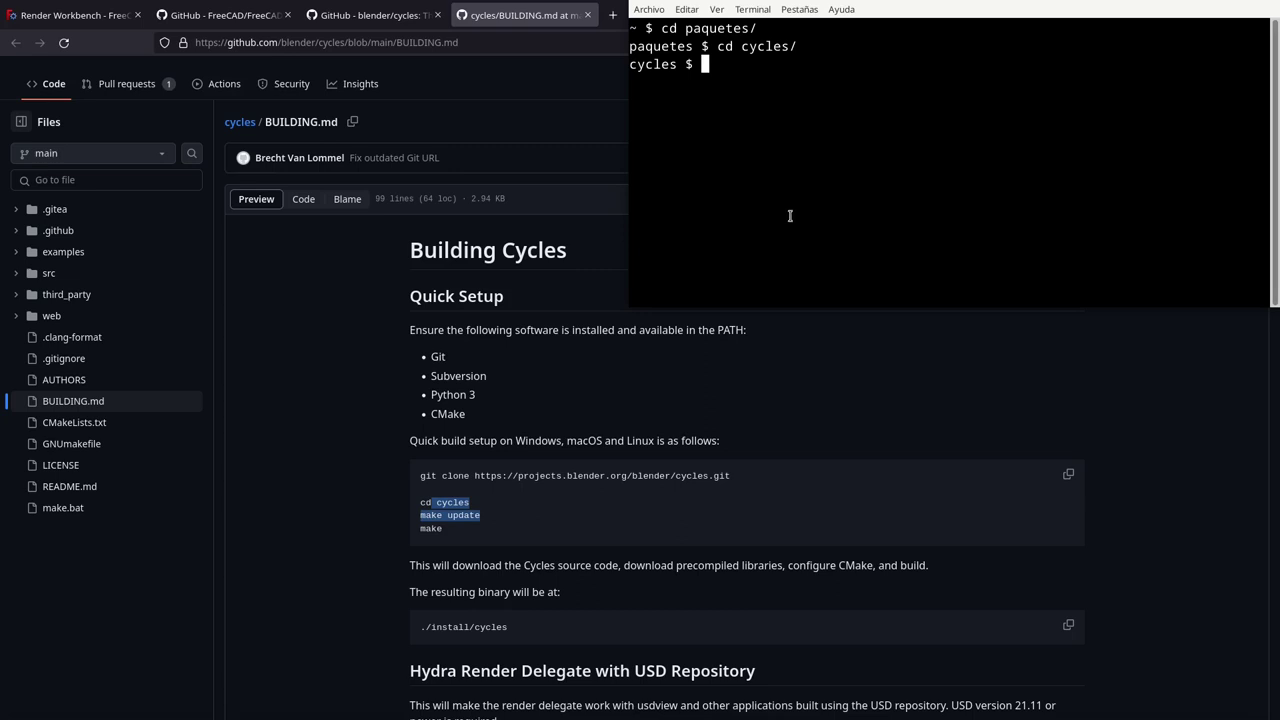
pyautogui.click(487, 515)
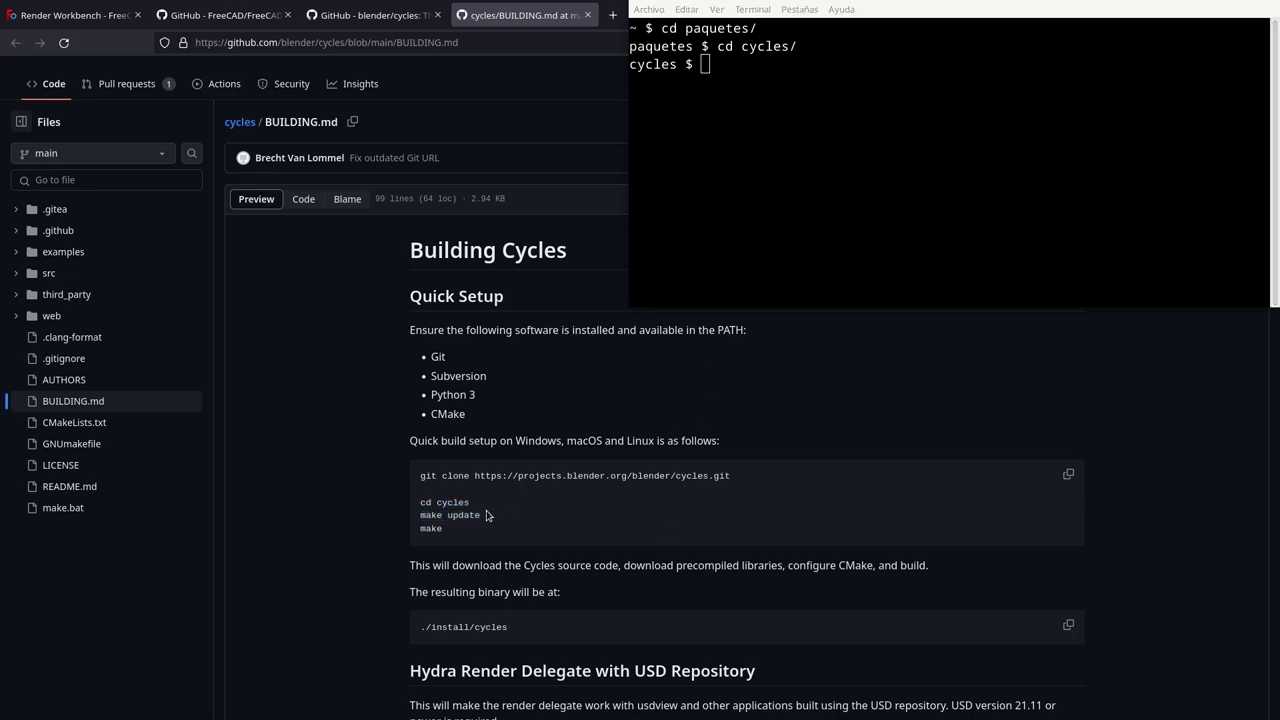
pyautogui.click(718, 92)
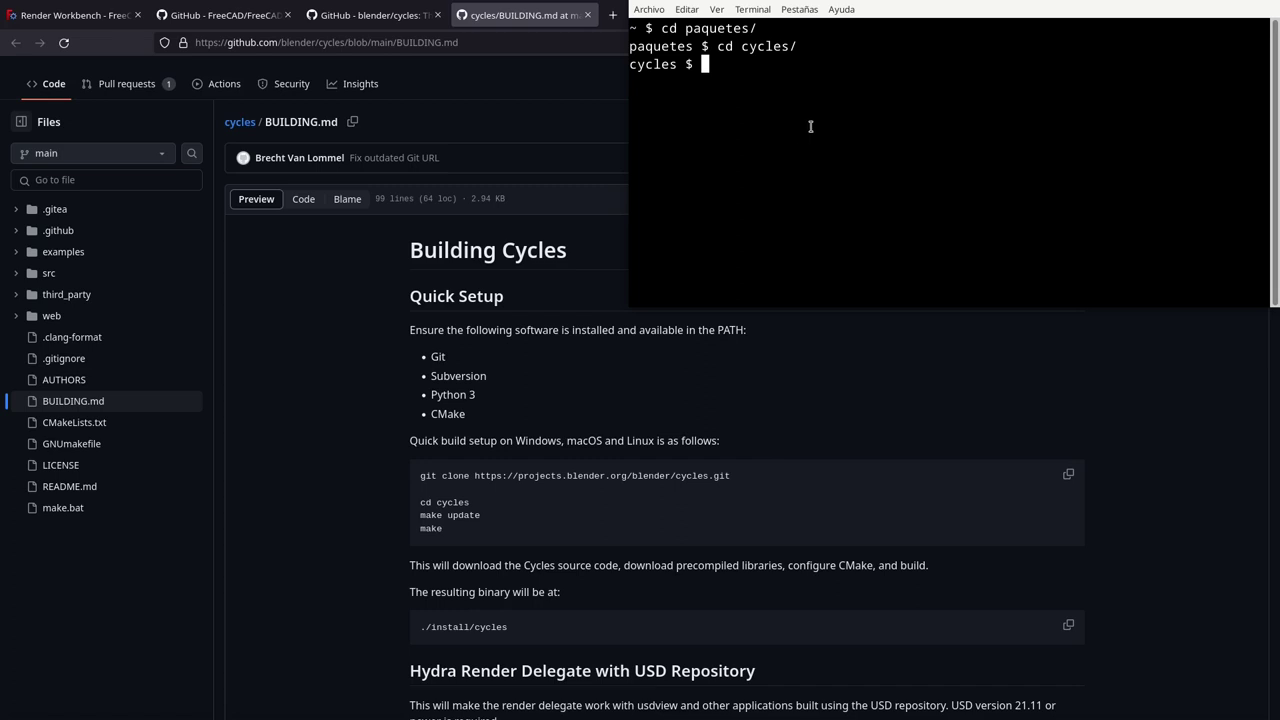
pyautogui.click(541, 605)
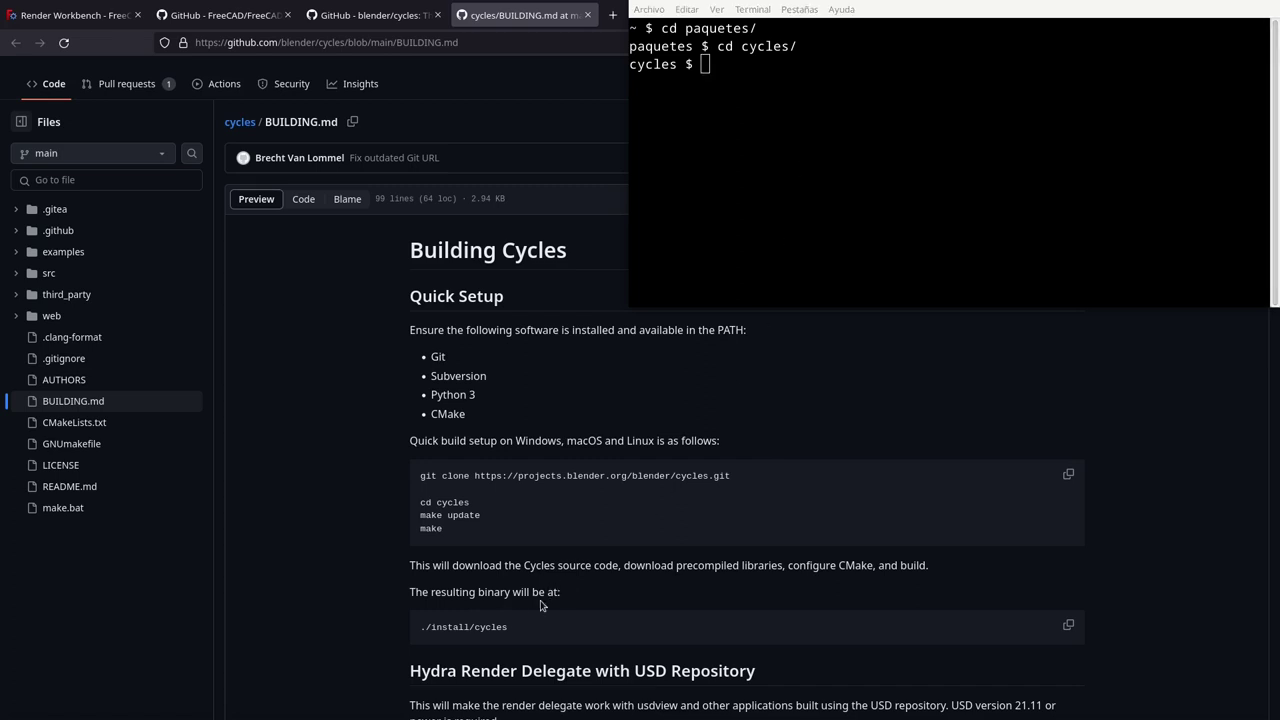
pyautogui.moveTo(509, 628); pyautogui.dragTo(420, 628)
pyautogui.click(732, 168)
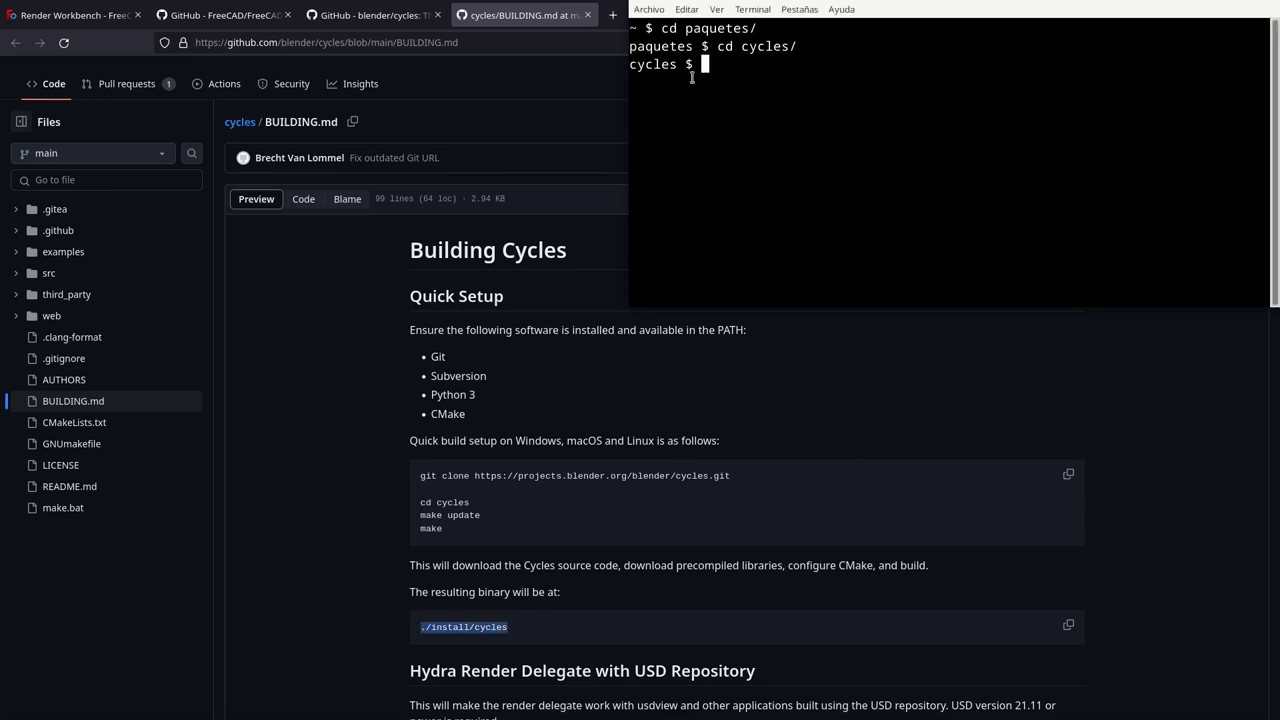
# Enter the install folder and list the 217M cycles binary with ls -alh.
pyautogui.write('cd ')
pyautogui.write('i')
pyautogui.write('n')
pyautogui.press('Tab')
pyautogui.press('Return')
pyautogui.write('ls -al')
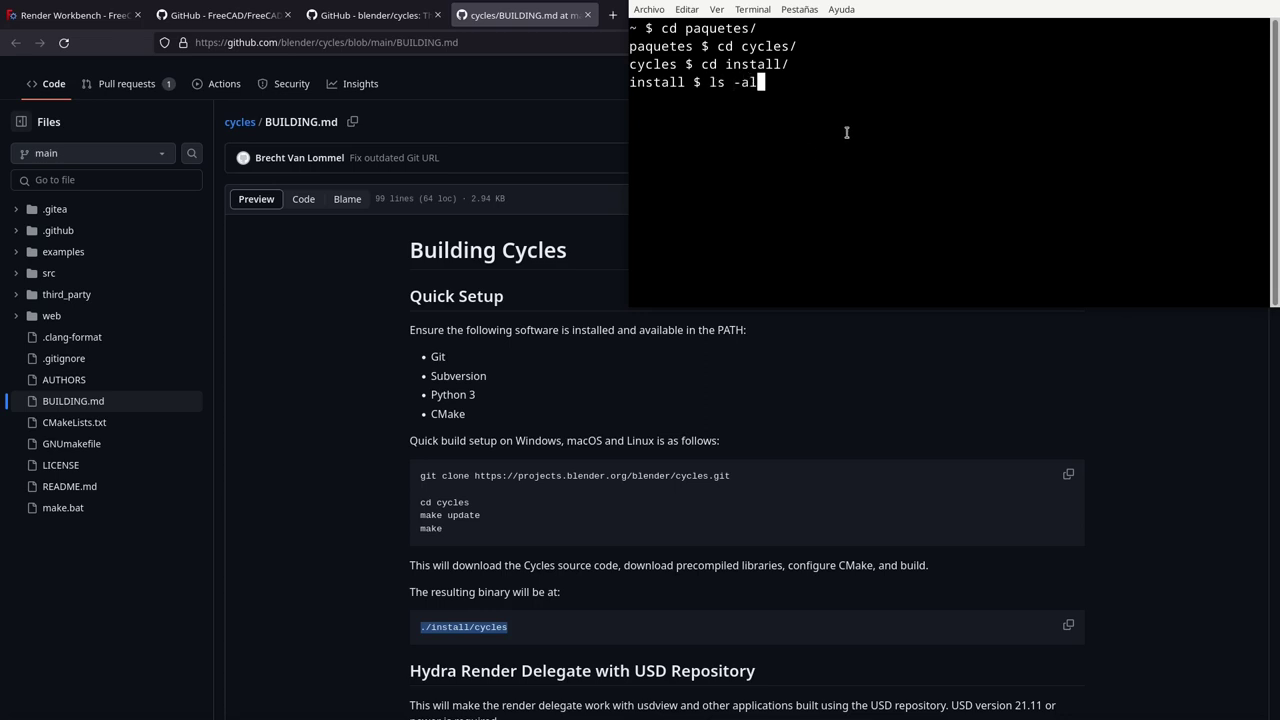
pyautogui.write('h c')
pyautogui.press('Tab')
pyautogui.press('Return')
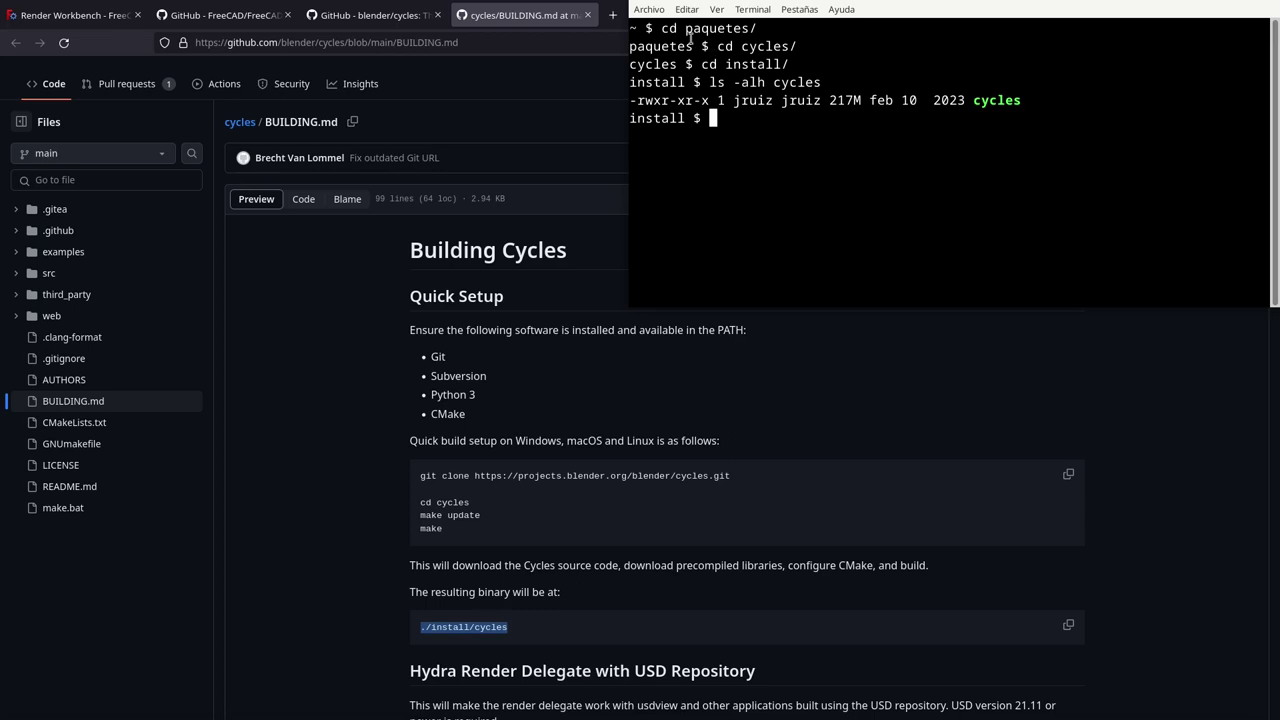
# Build the path paquetes/cycles/install/cycles at the prompt from pasted names, prefixed with ./.
pyautogui.moveTo(685, 28); pyautogui.dragTo(758, 28)
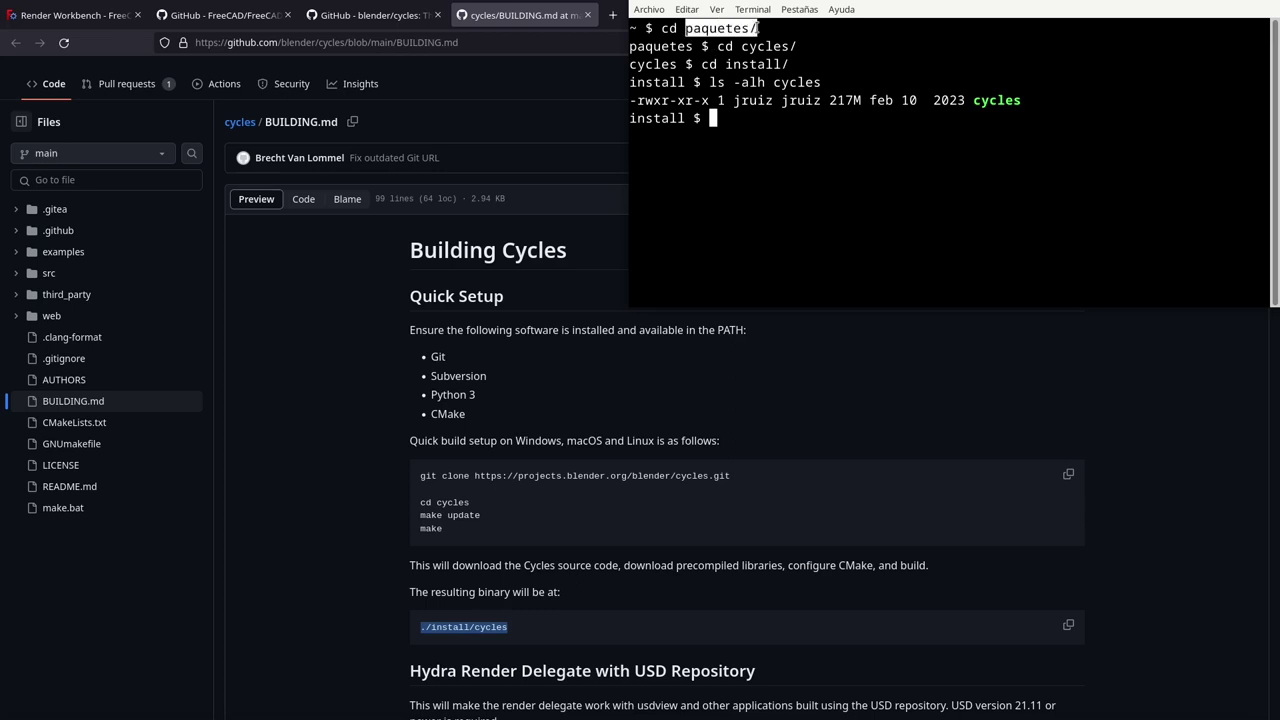
pyautogui.middleClick(790, 181)
pyautogui.write('cy')
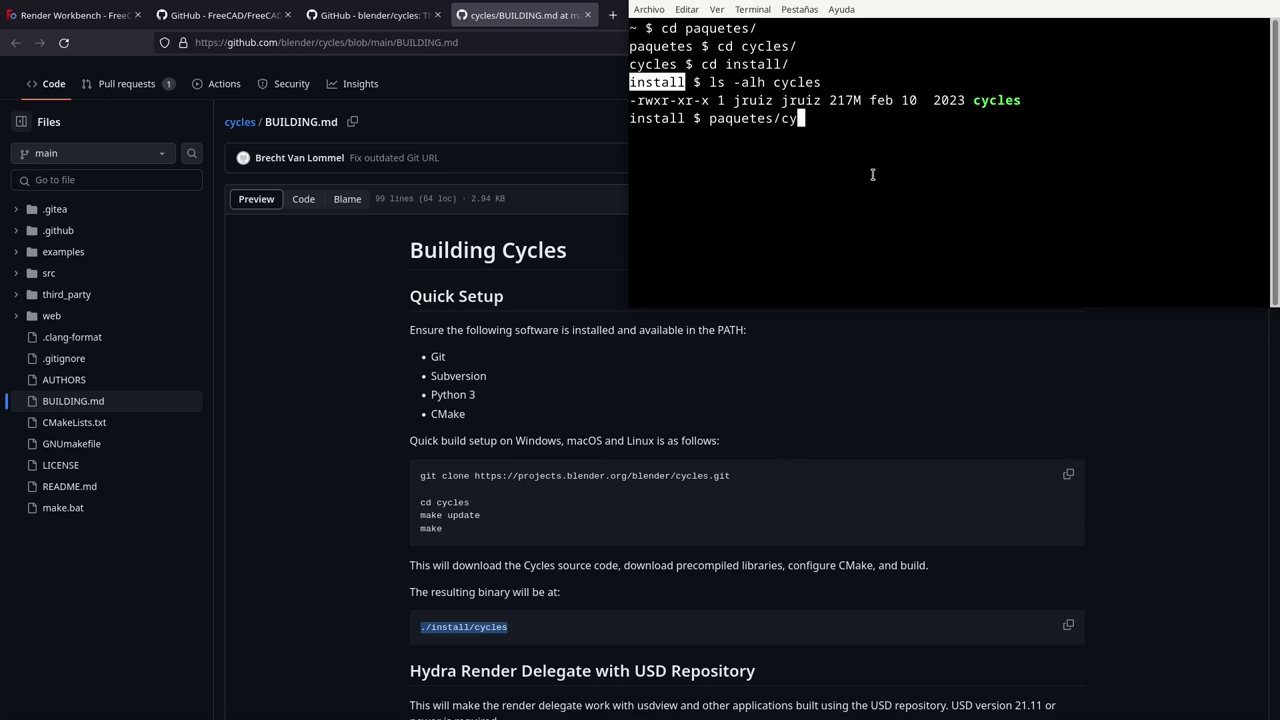
pyautogui.write('cles')
pyautogui.write('/')
pyautogui.middleClick(872, 174)
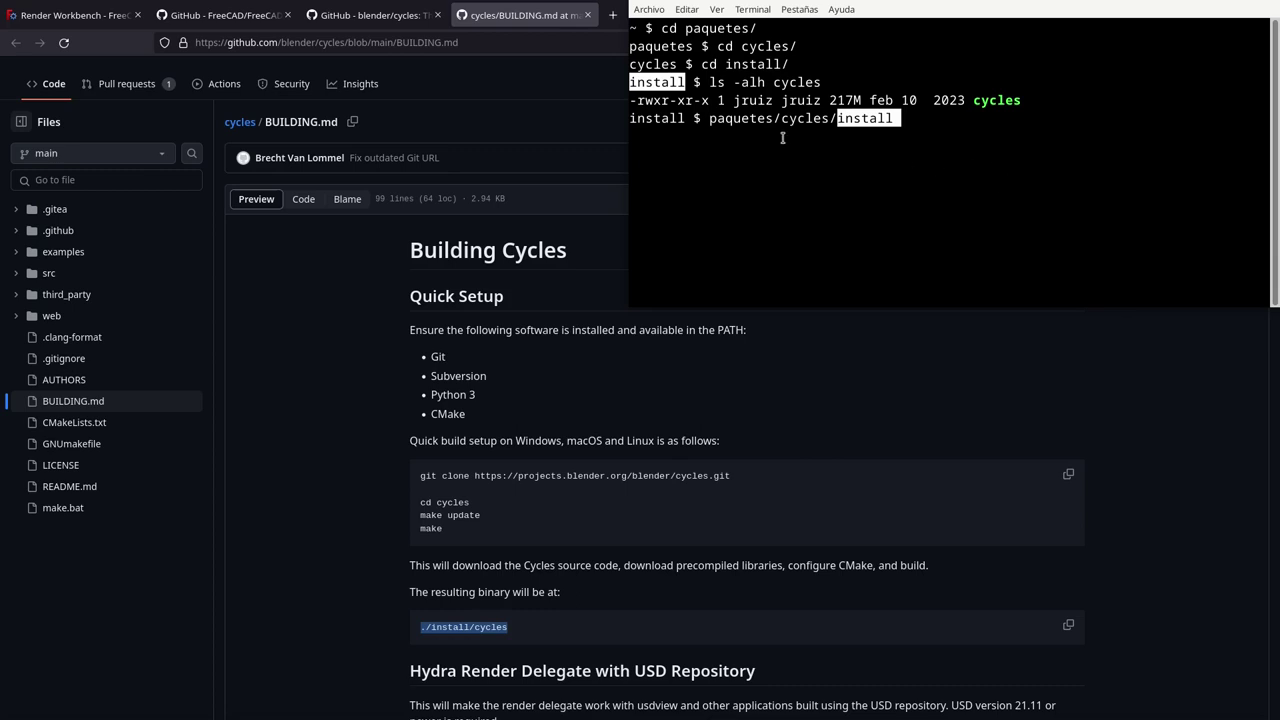
pyautogui.doubleClick(995, 100)
pyautogui.hotkey('ctrl', 'c')
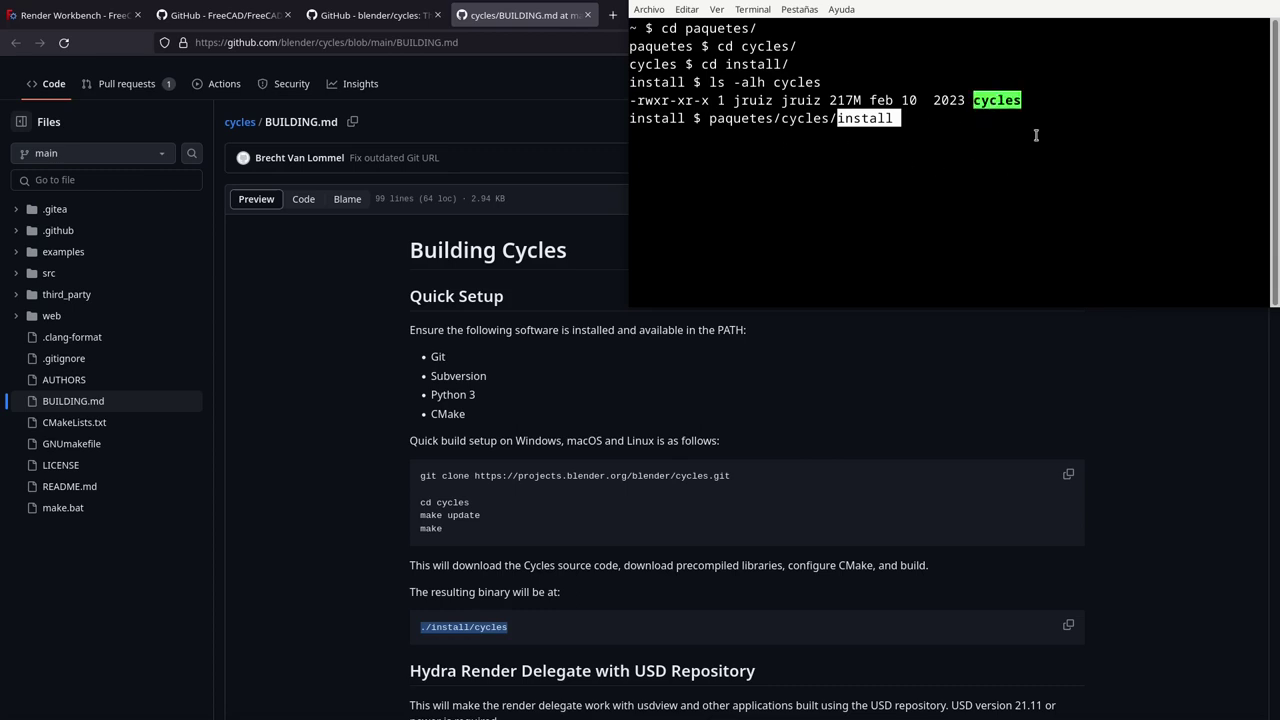
pyautogui.write('/')
pyautogui.middleClick(1032, 150)
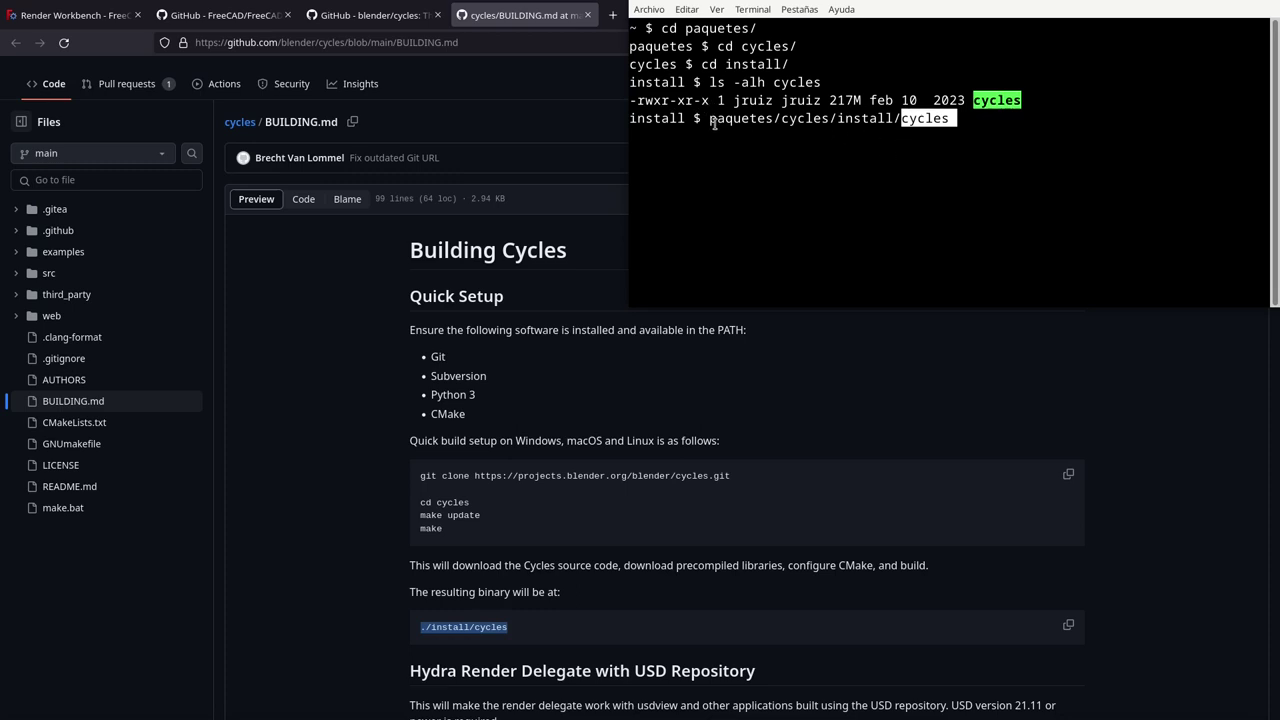
pyautogui.press('Home')
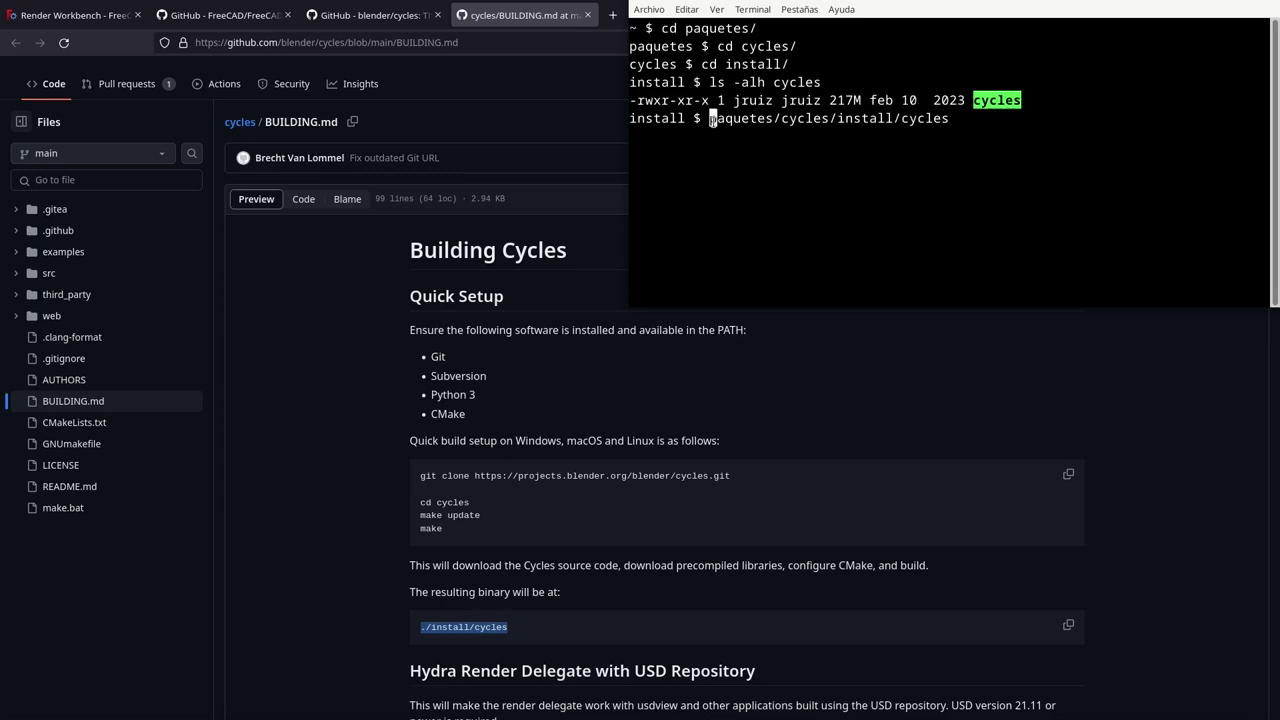
pyautogui.write('.')
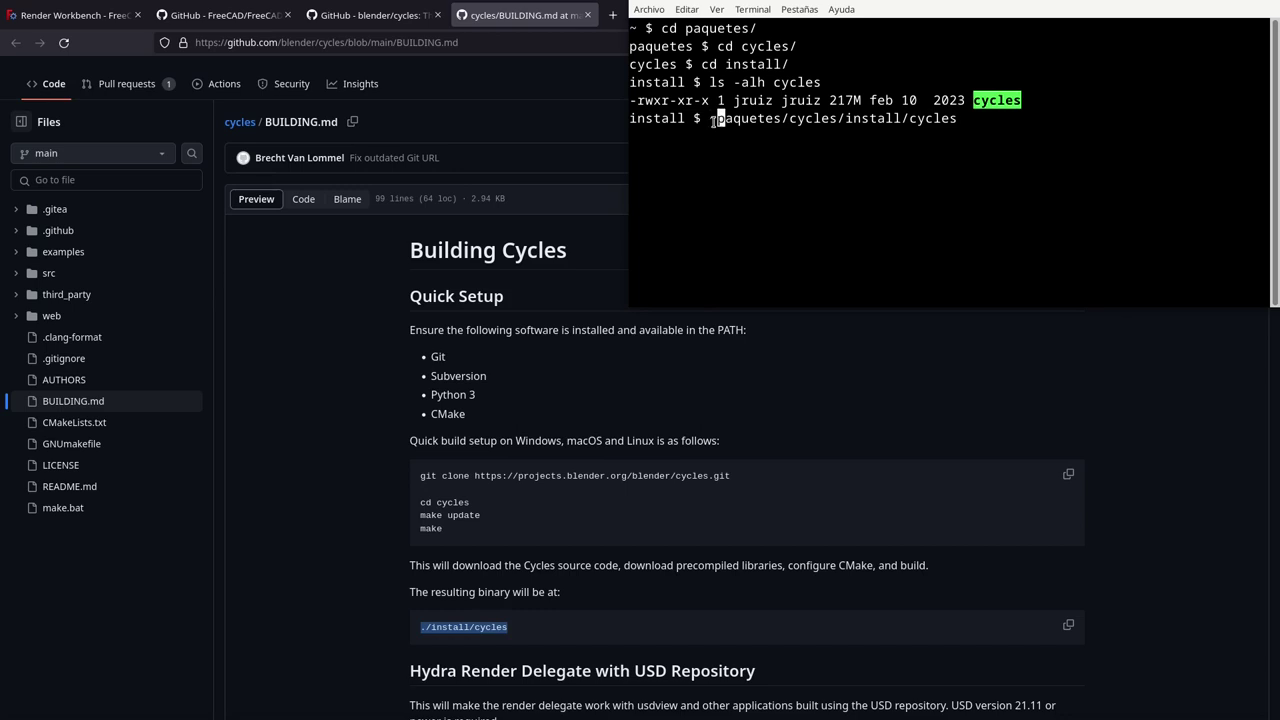
pyautogui.write('/')
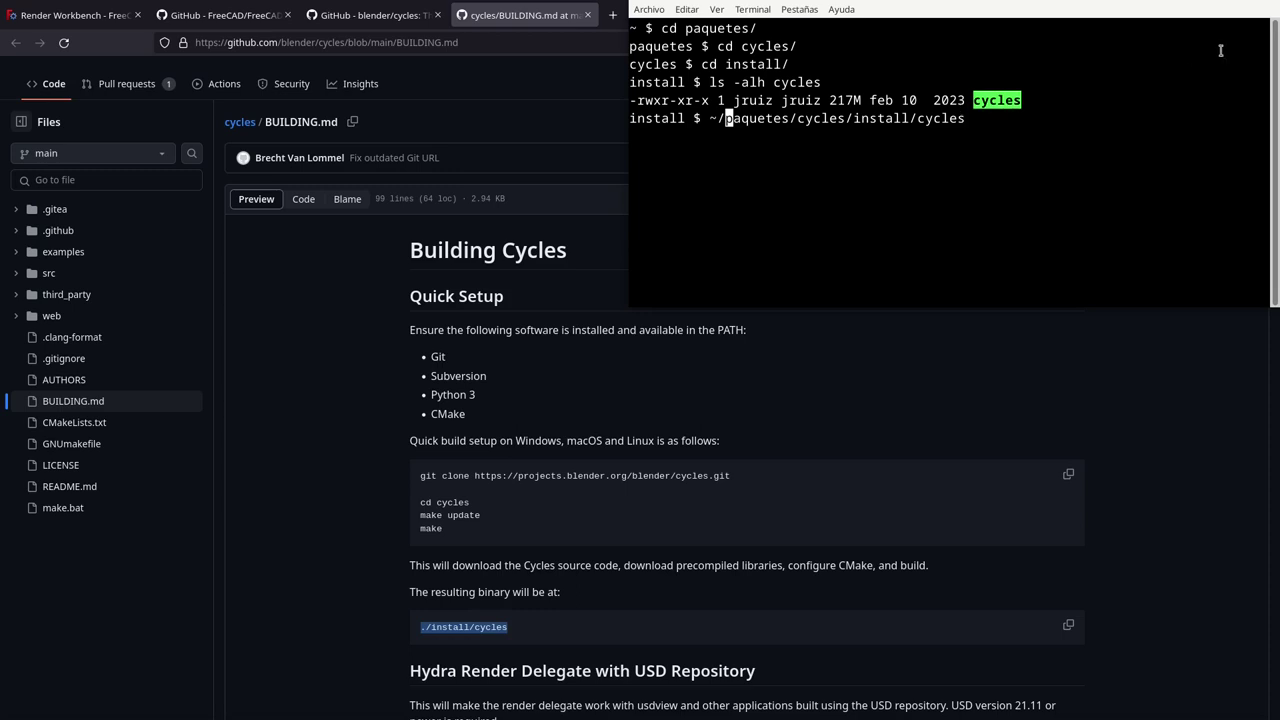
# Run the cycles binary with --help and select the --samples option in its output.
pyautogui.press('End')
pyautogui.write('-help')
pyautogui.press('Left')
pyautogui.press('Left')
pyautogui.press('Left')
pyautogui.press('Left')
pyautogui.write('-')
pyautogui.press('Return')
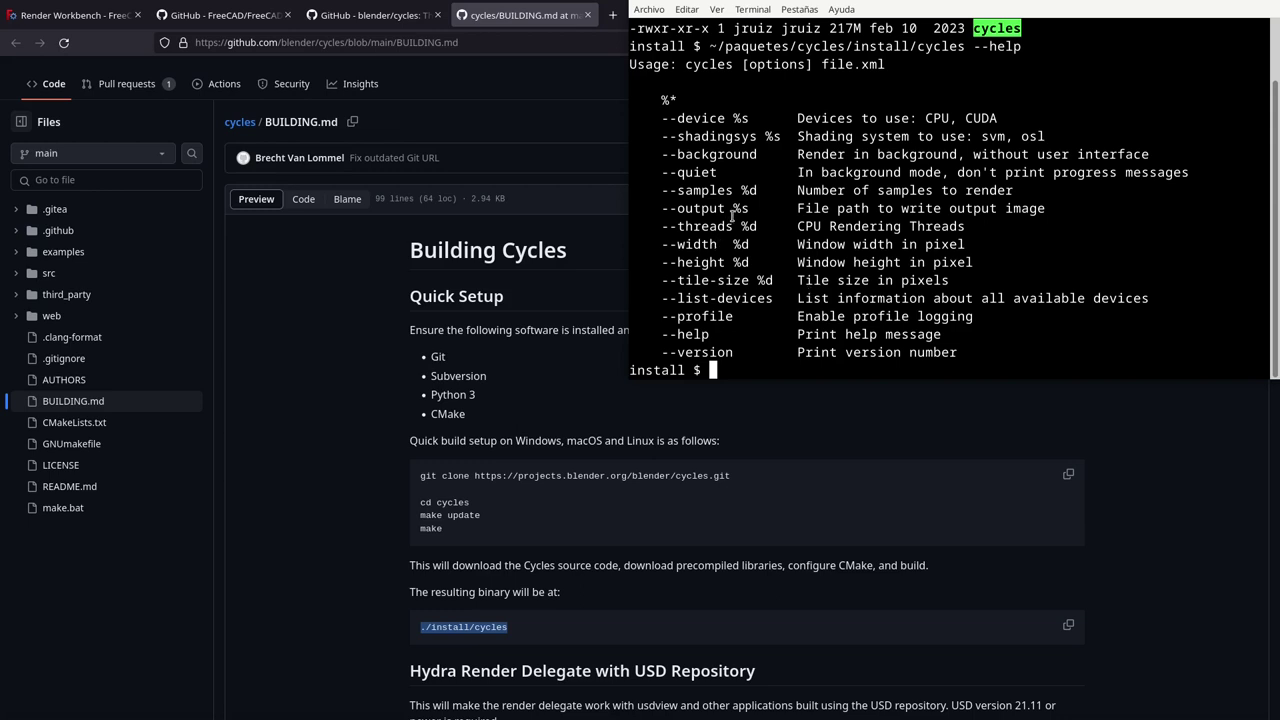
pyautogui.moveTo(660, 190); pyautogui.dragTo(735, 190)
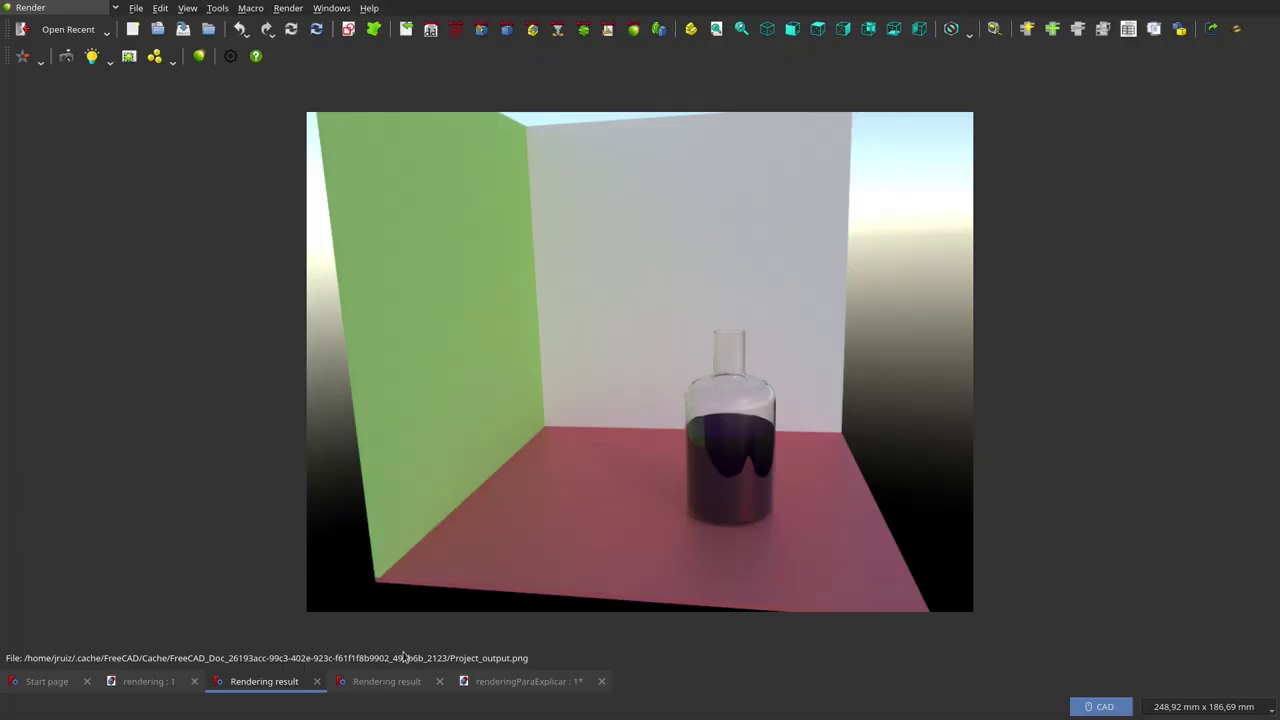
# Show the second rendering result and zoom the image in to 25%.
pyautogui.click(381, 685)
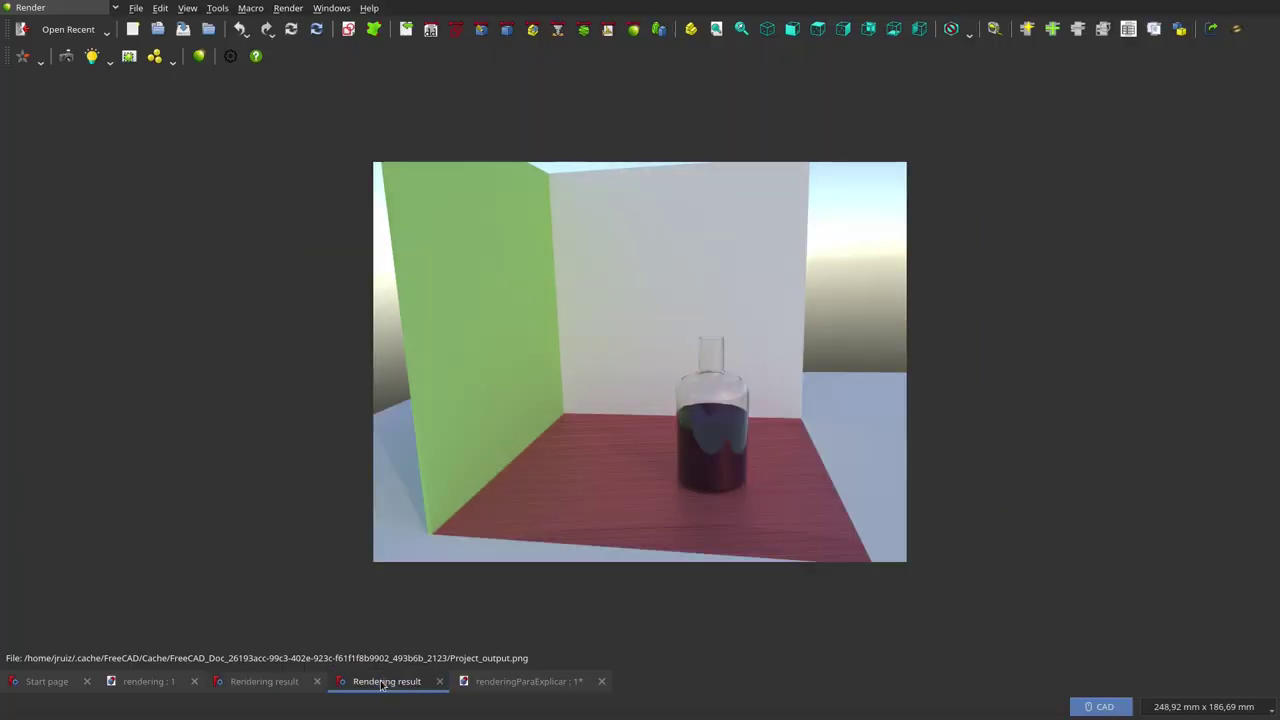
pyautogui.rightClick(677, 183)
pyautogui.click(687, 190)
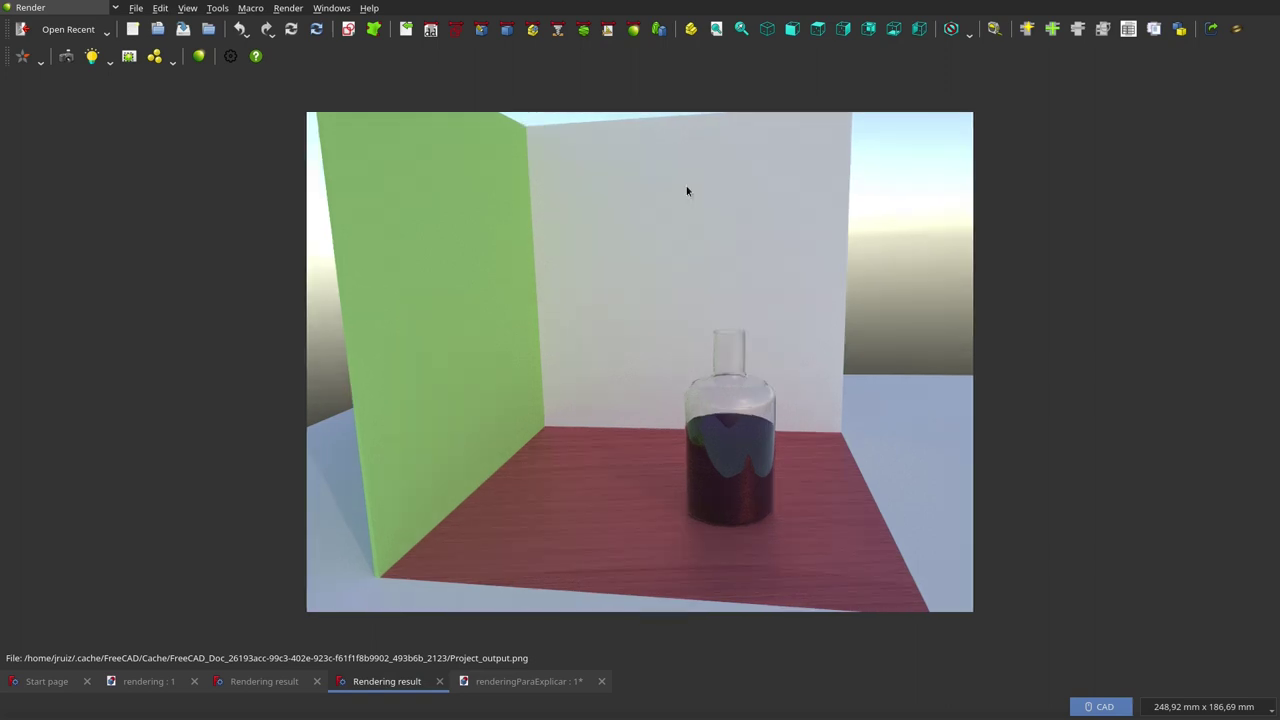
# Compare the wooden-floor render with the first render and 3D model, ending on it.
pyautogui.click(290, 684)
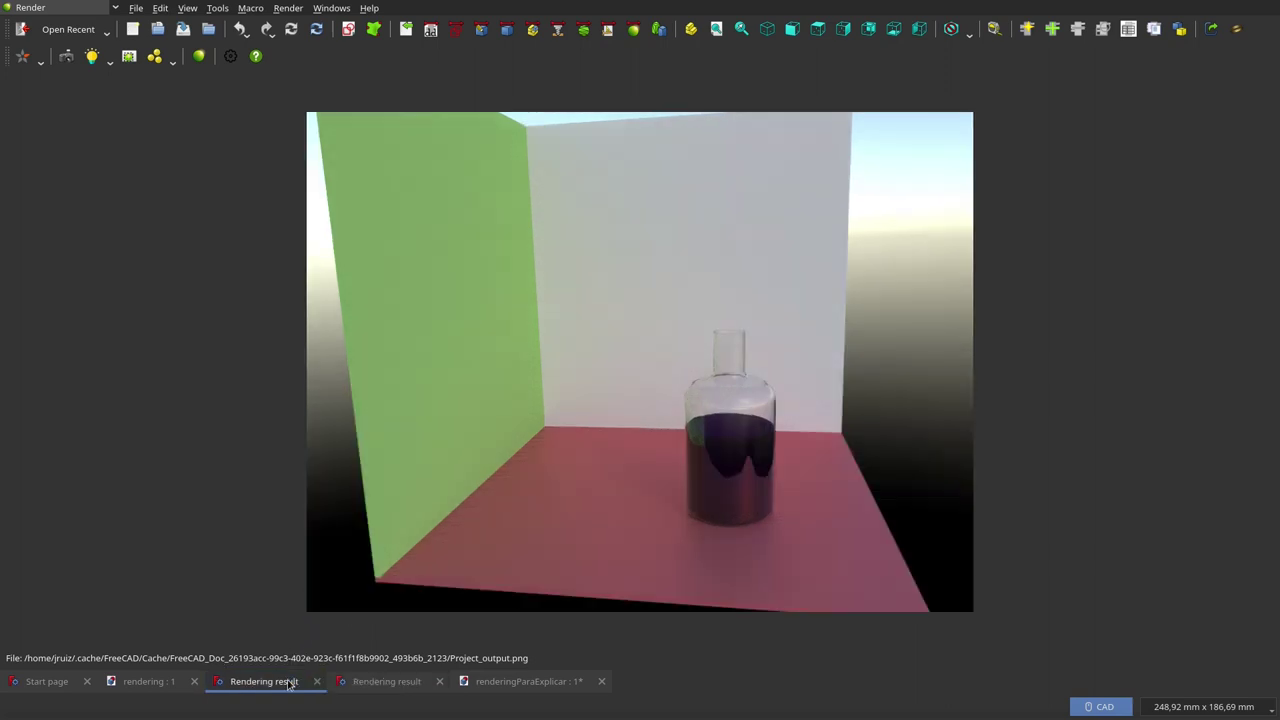
pyautogui.click(366, 686)
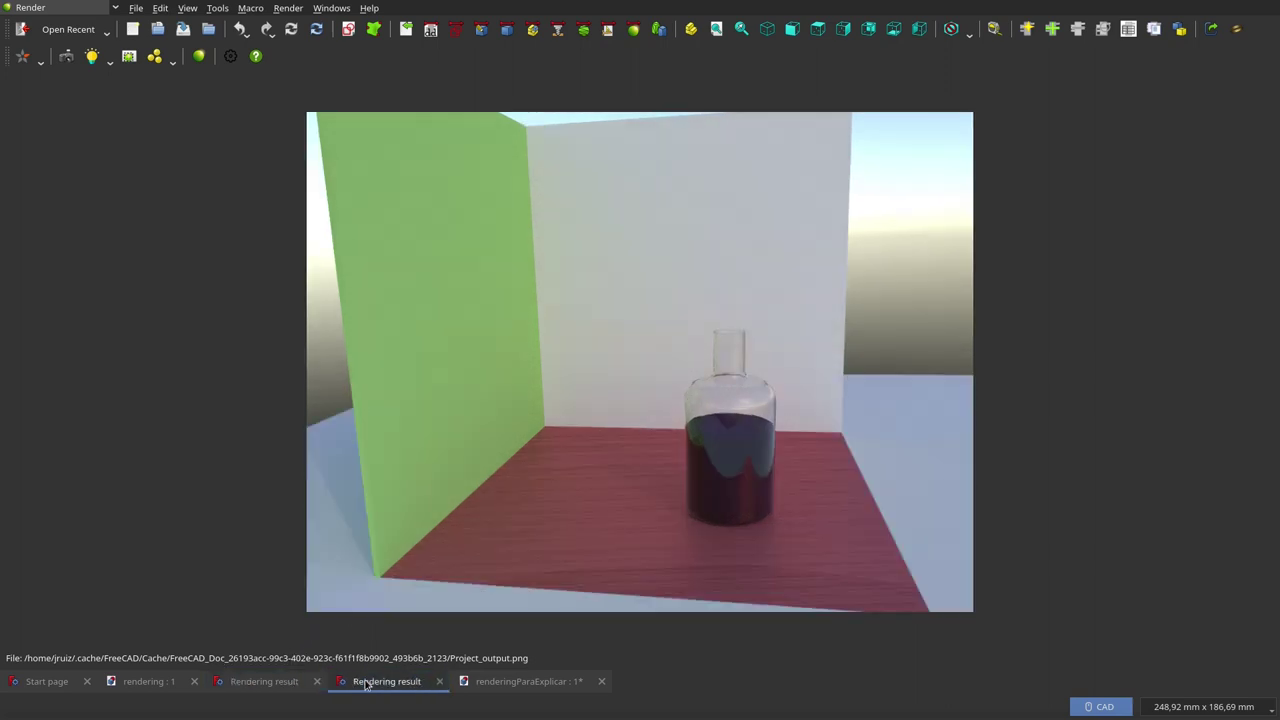
pyautogui.click(298, 684)
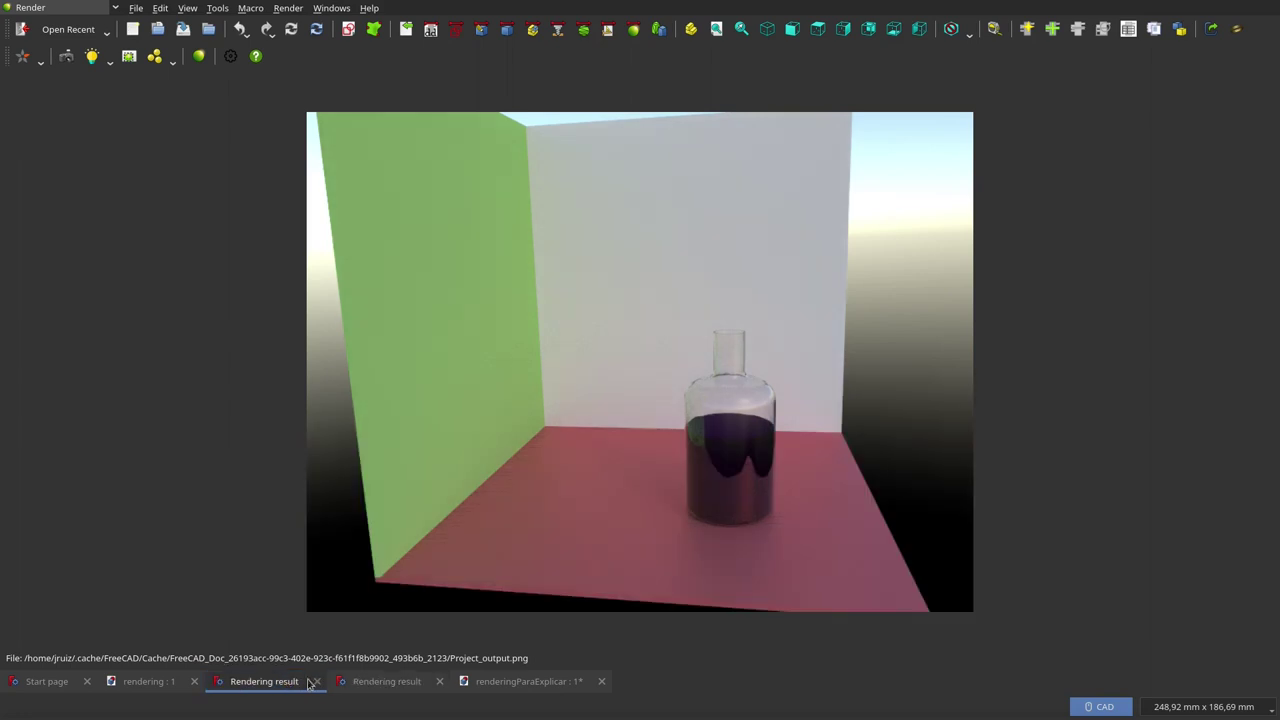
pyautogui.click(365, 684)
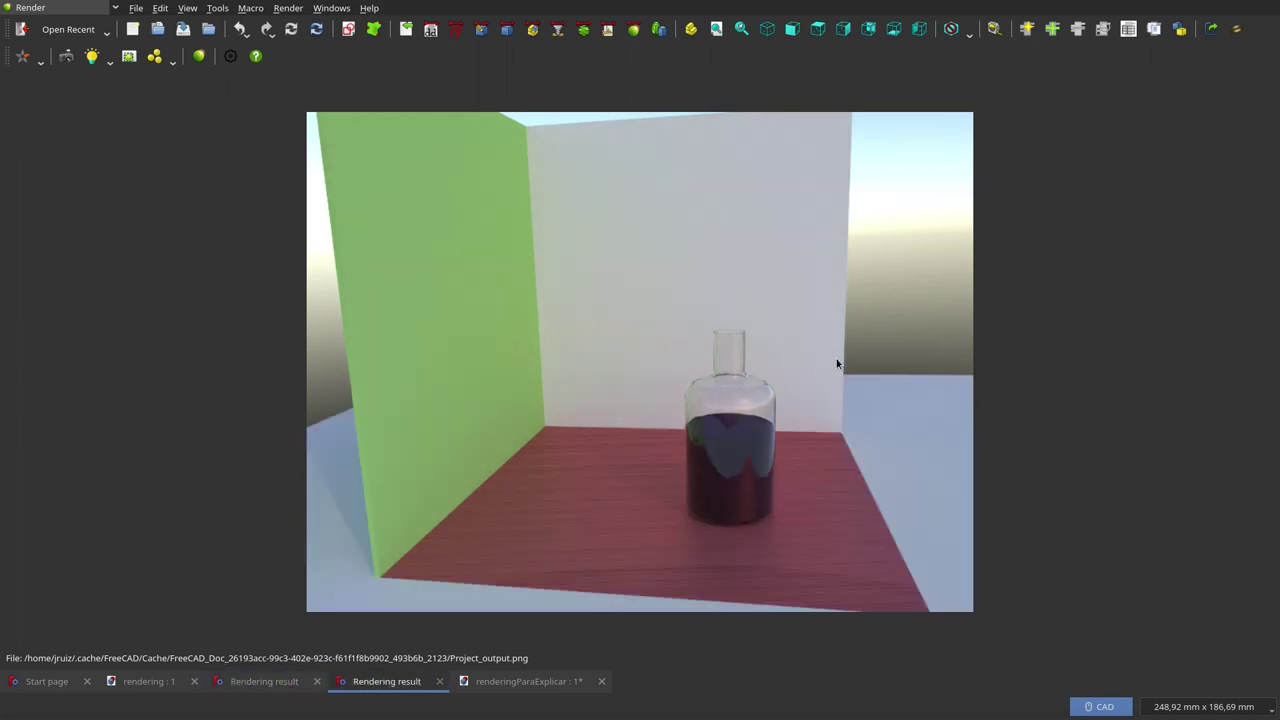
pyautogui.click(160, 682)
pyautogui.click(240, 684)
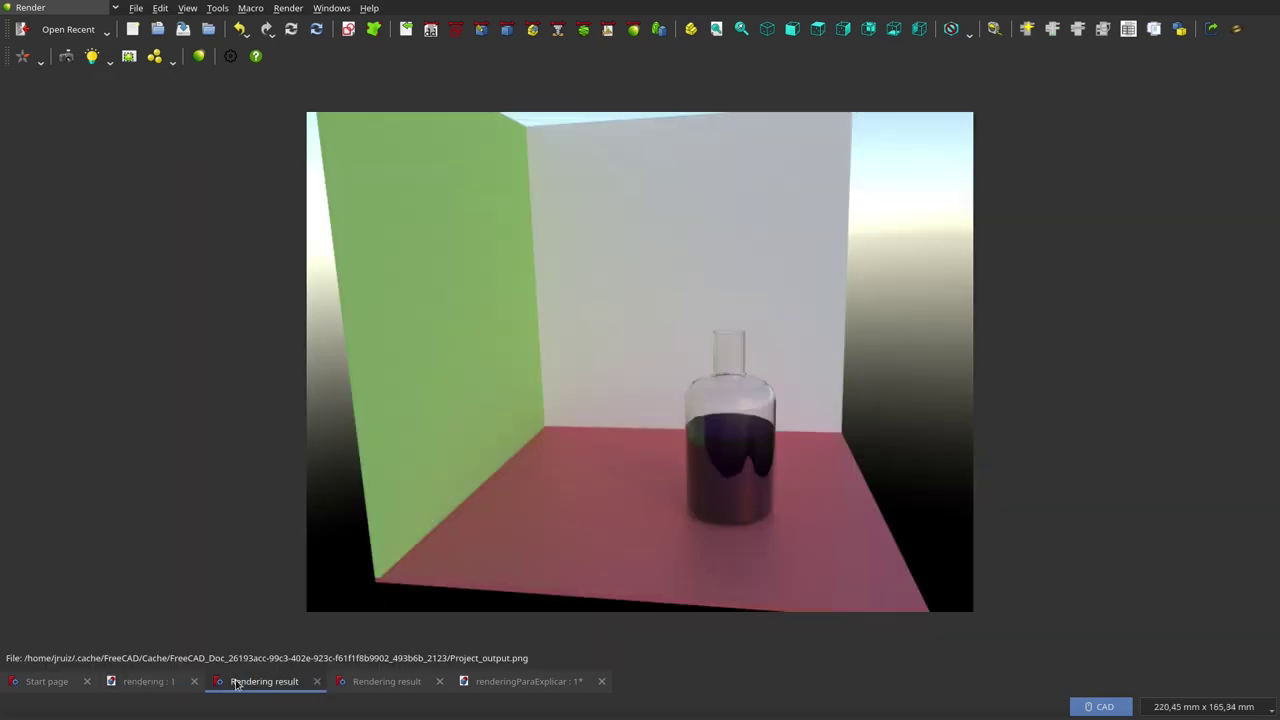
pyautogui.click(363, 680)
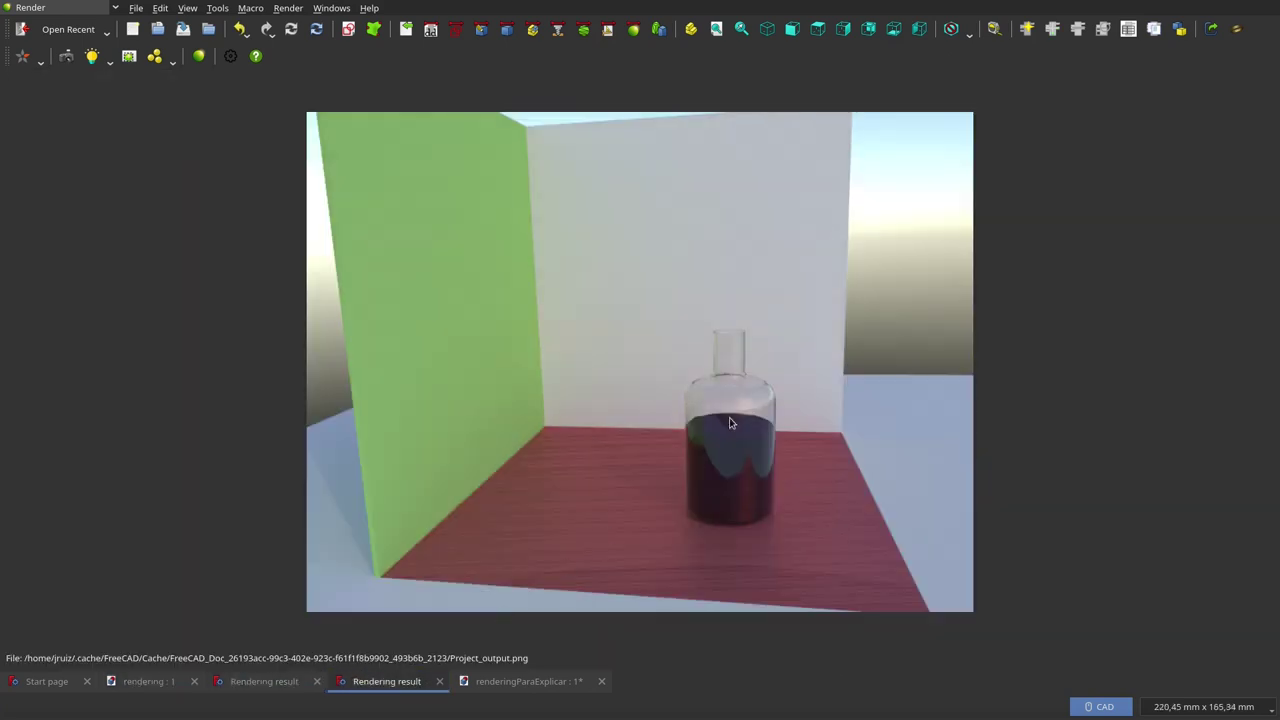